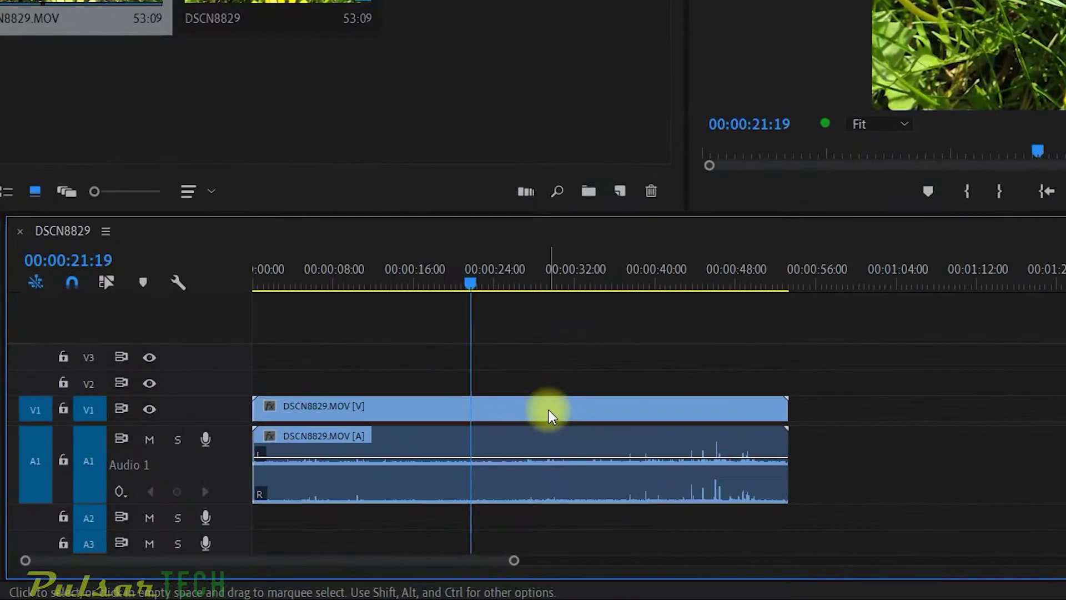
Drag DSCN8829.MOV into the empty Timeline to build the DSCN8829 sequence, then clear the selection
click(399, 444)
click(537, 439)
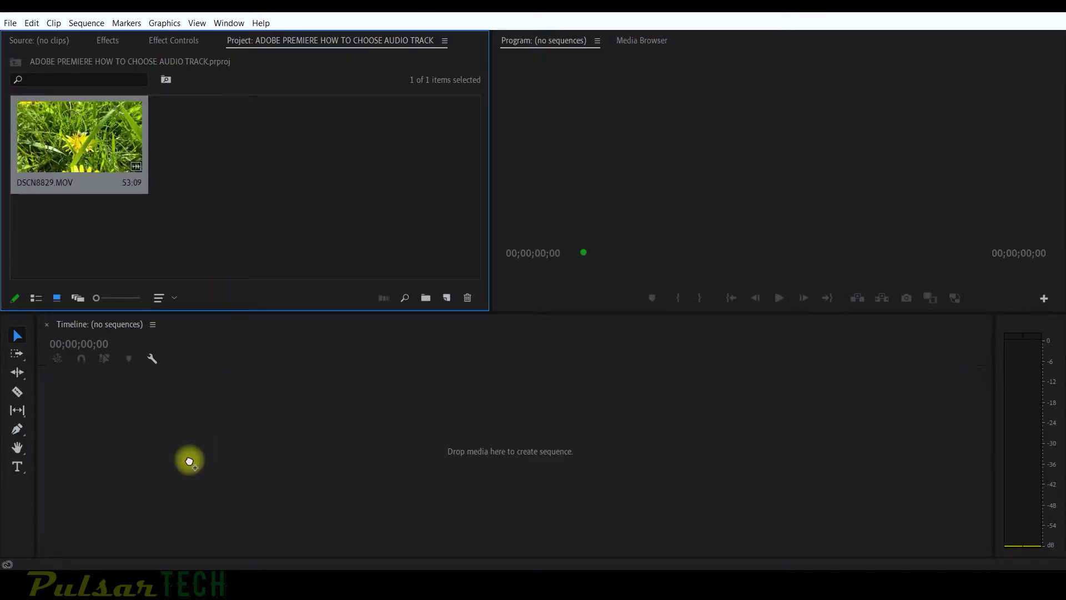
drag(189, 460, 189, 460)
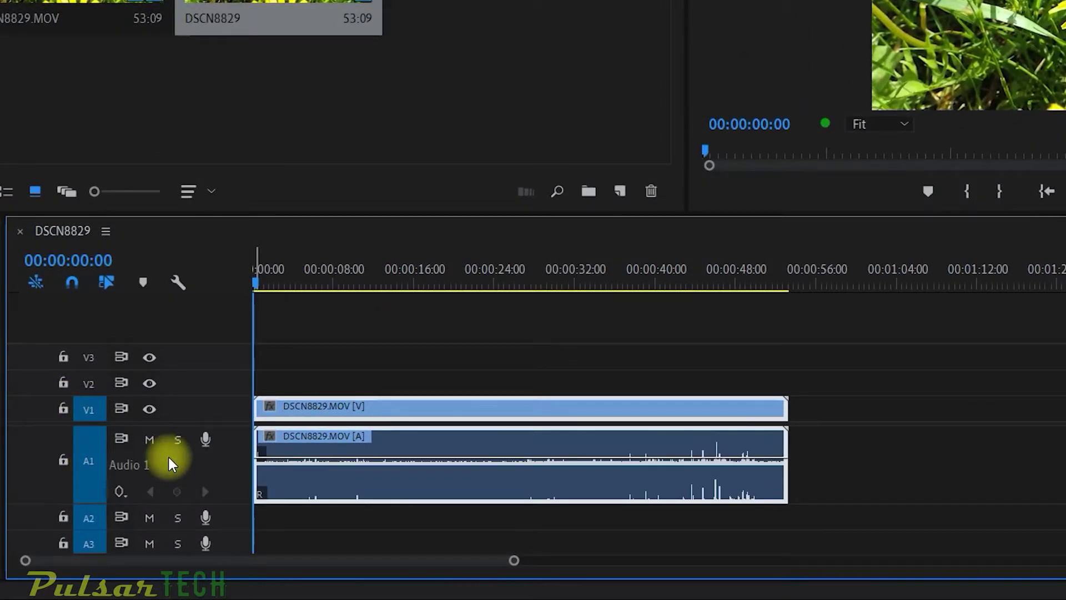
click(847, 406)
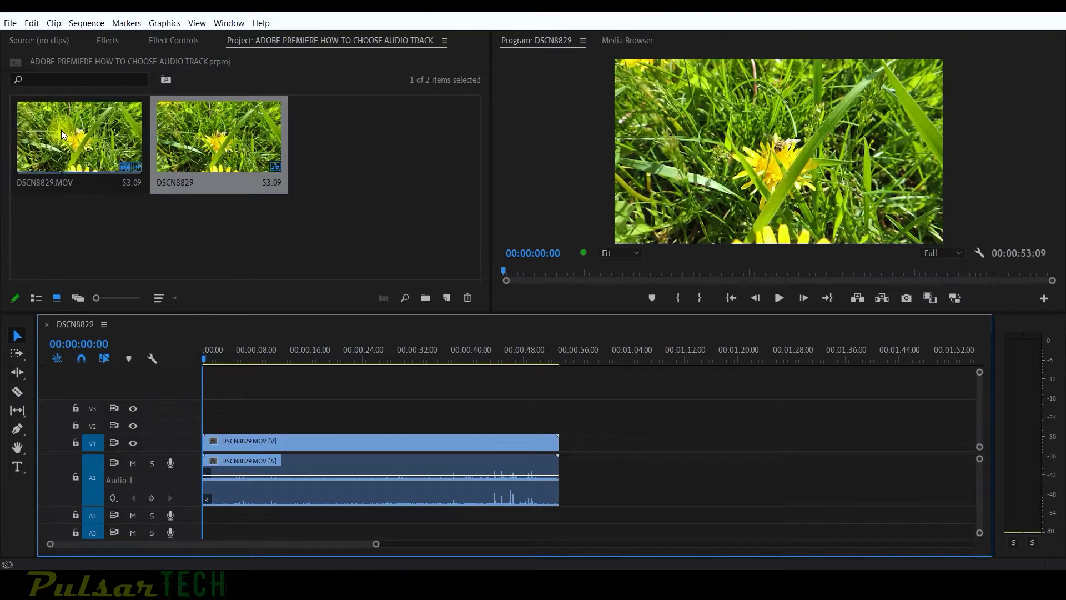
click(62, 130)
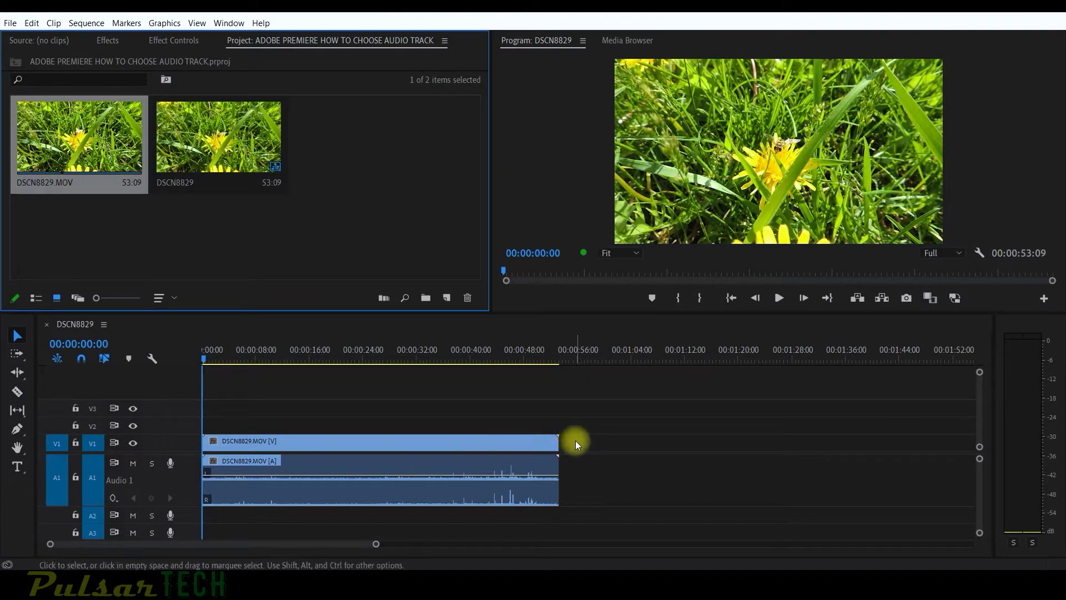
Select the DSCN8829.MOV clip from its audio and then its video part to show they select as a pair
click(498, 441)
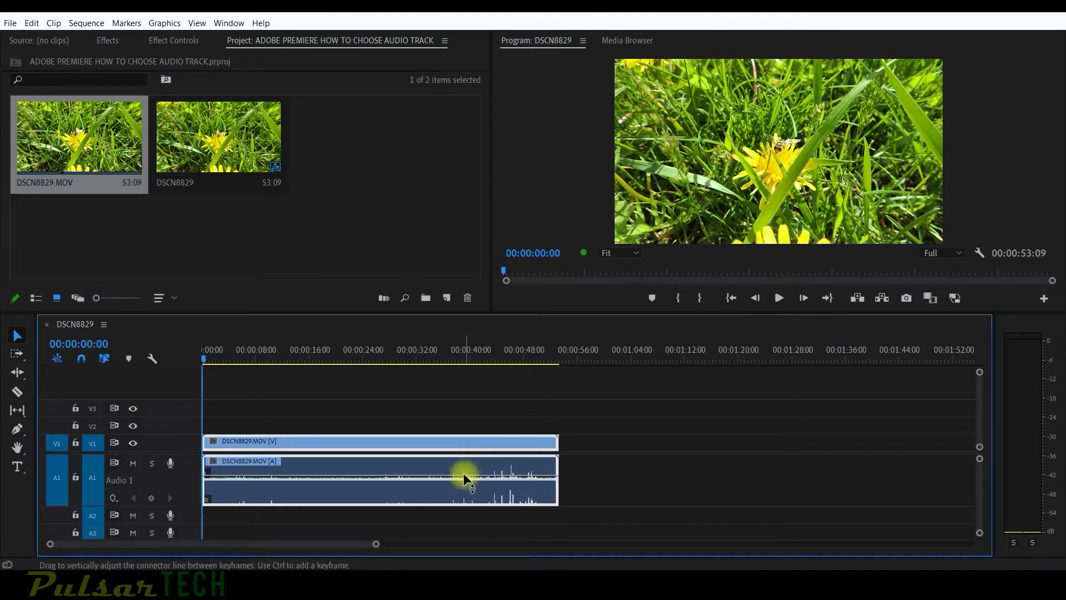
click(449, 447)
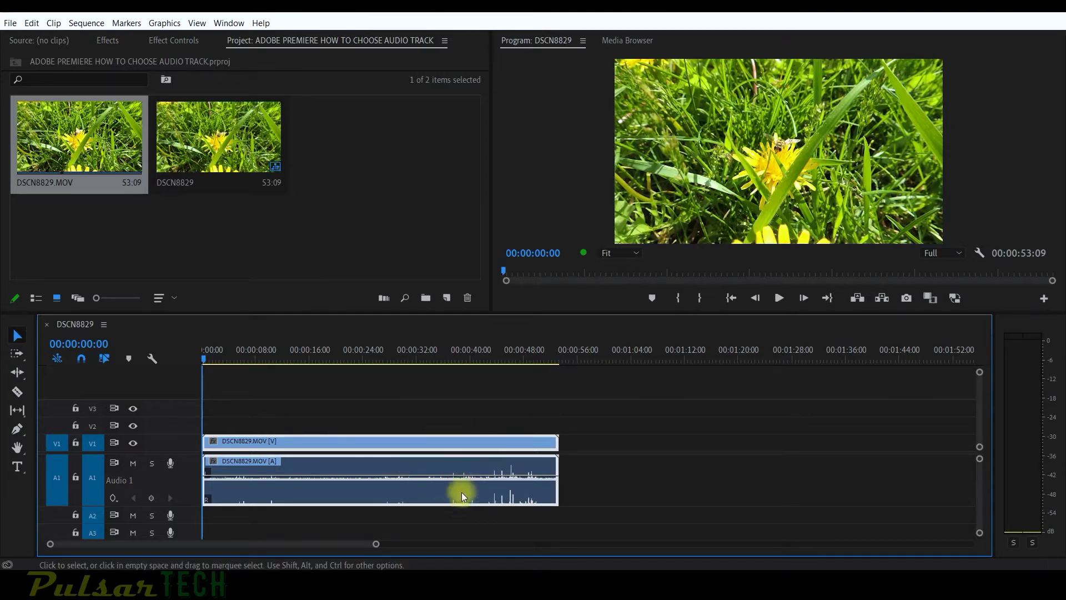
click(348, 361)
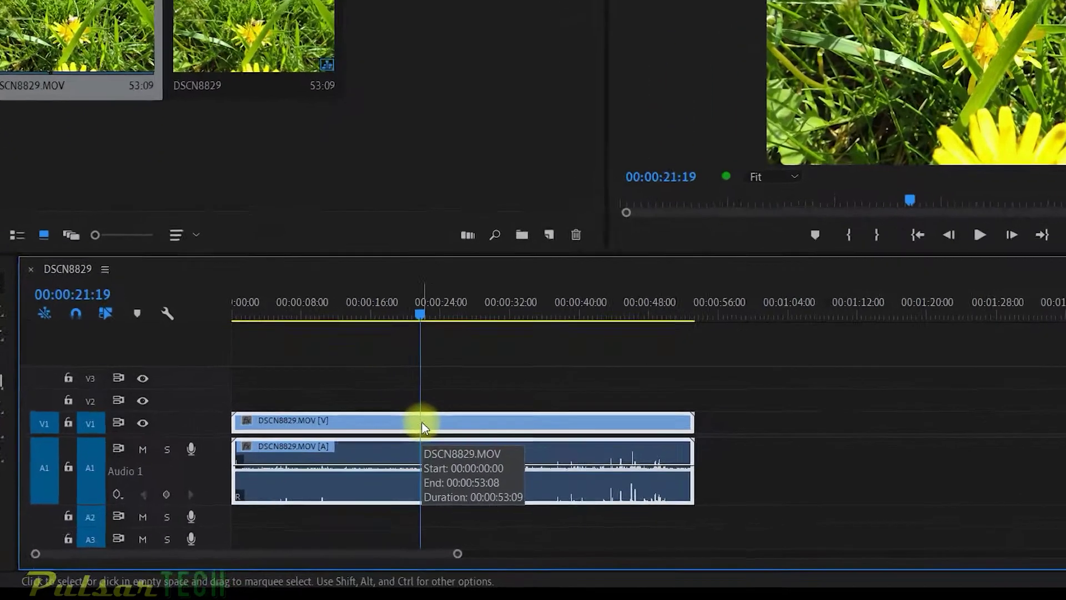
key(ctrl+k)
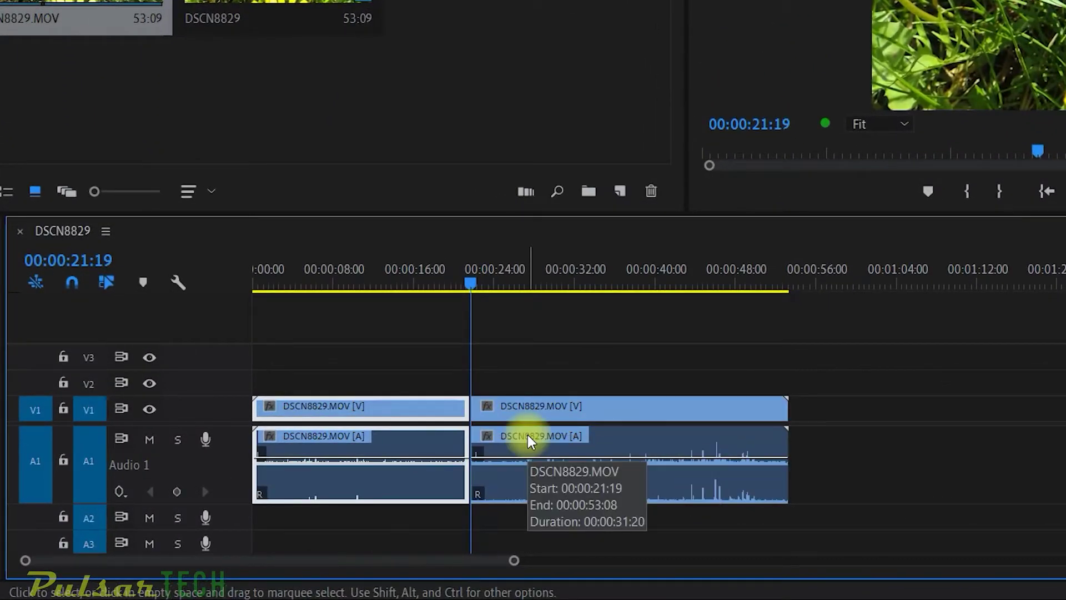
key(ctrl+z)
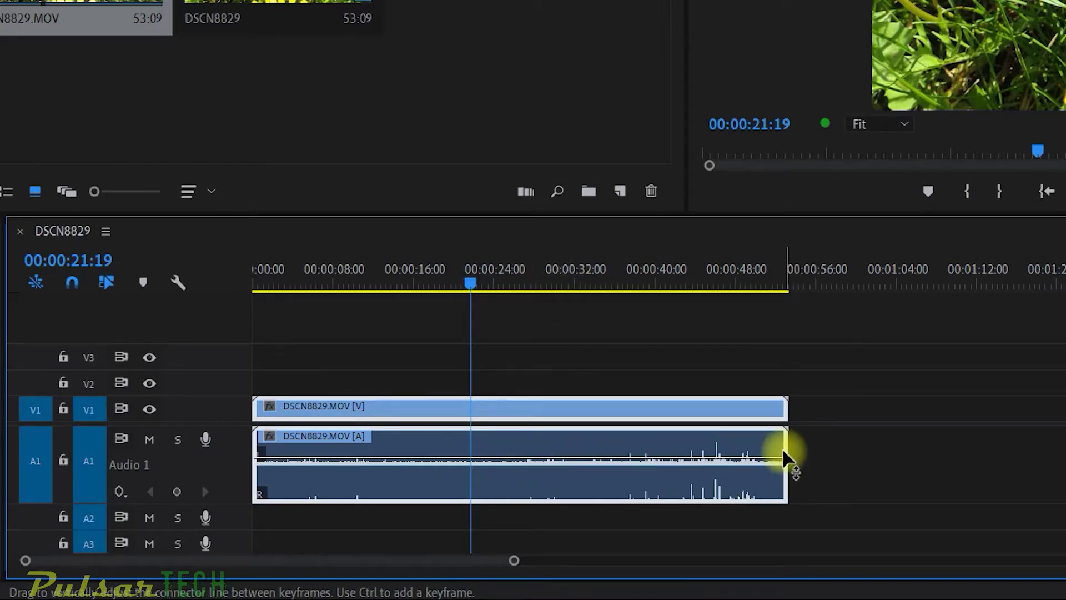
mouse_move(783, 451)
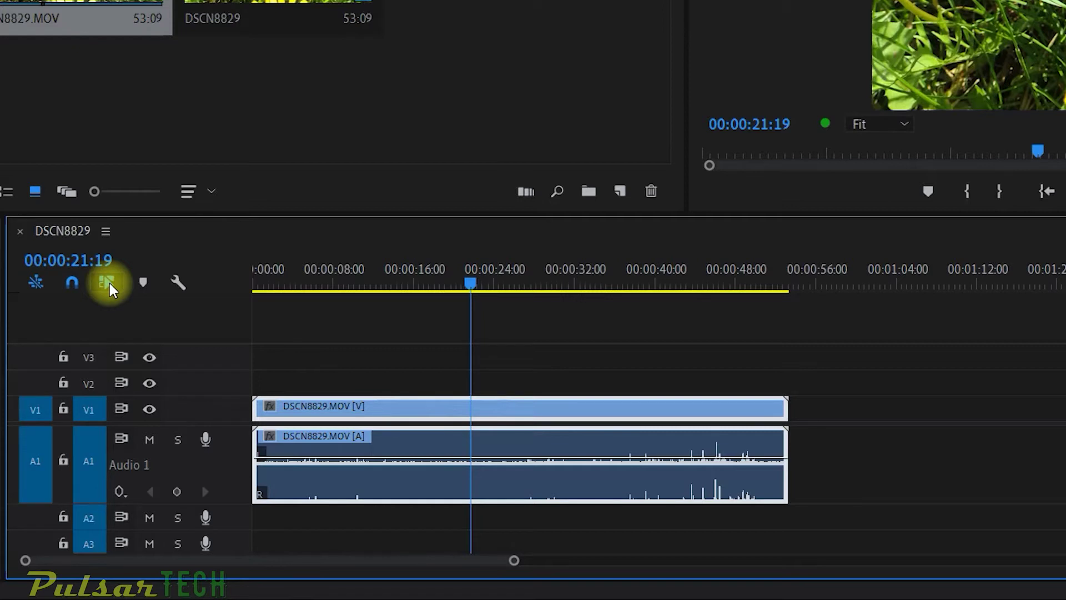
Turn off Linked Selection and select the V1 video and A1 audio clips each on their own
click(436, 406)
click(548, 410)
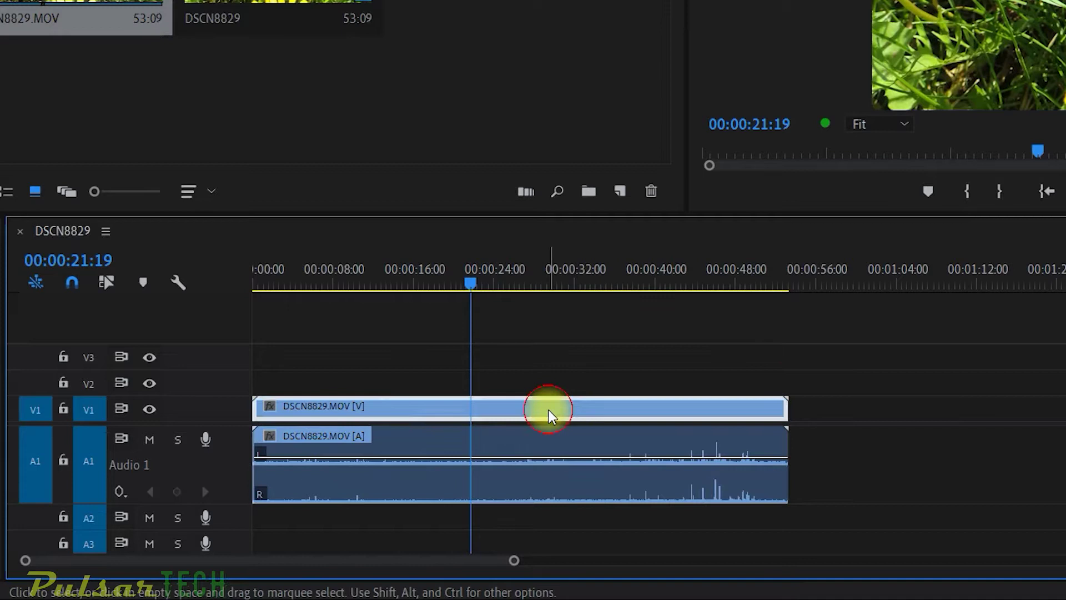
click(537, 439)
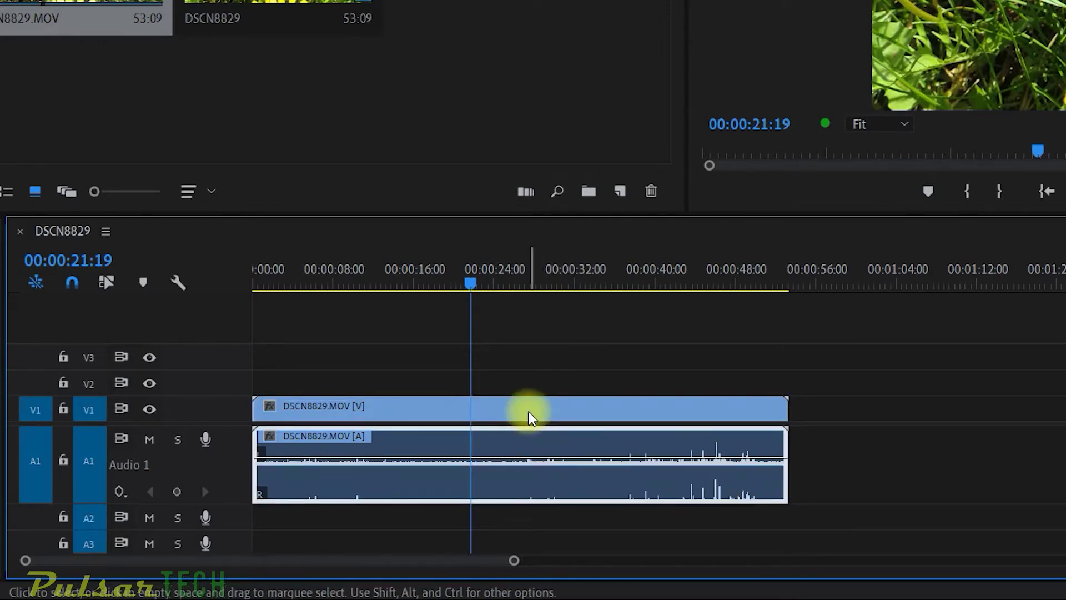
click(529, 416)
click(533, 438)
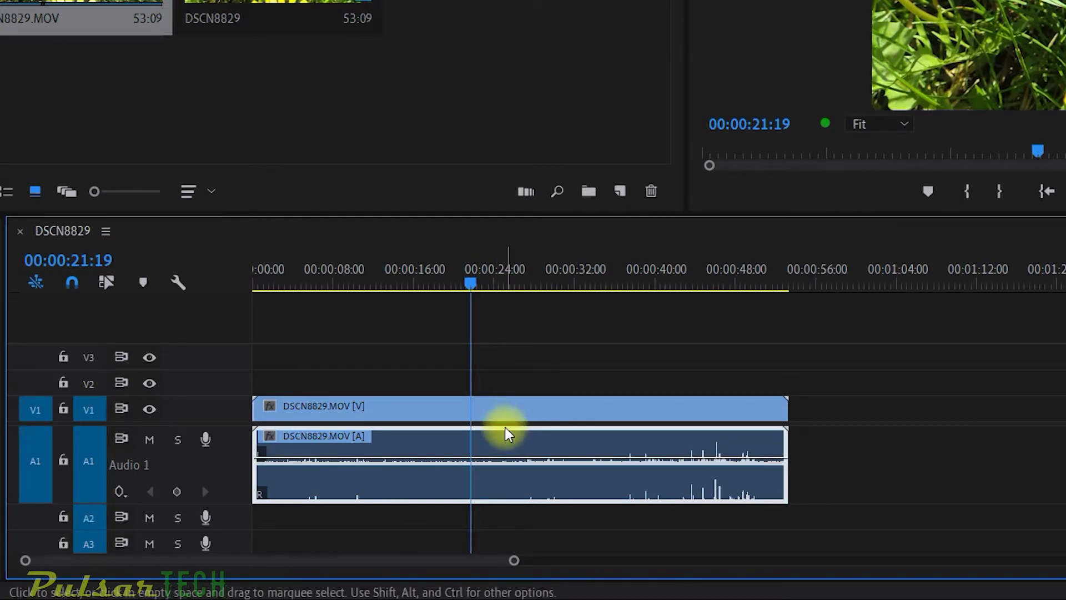
Cut only the audio at 00:00:21:19 and 00:00:30:28, delete the middle piece, and slide the rest along A1
key(ctrl+k)
click(570, 442)
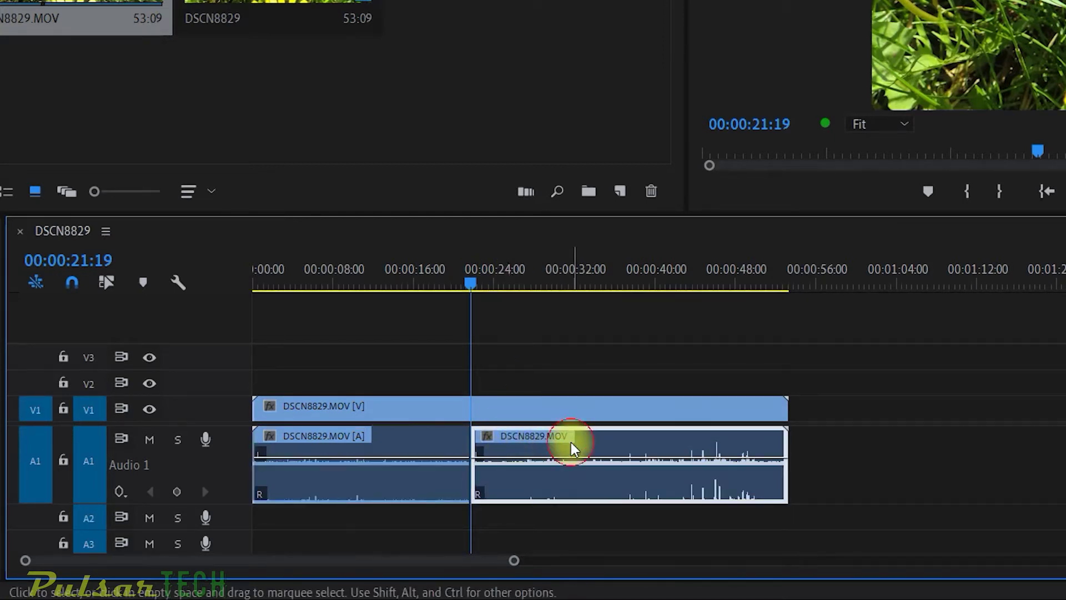
click(562, 267)
key(ctrl+k)
click(542, 441)
key(Delete)
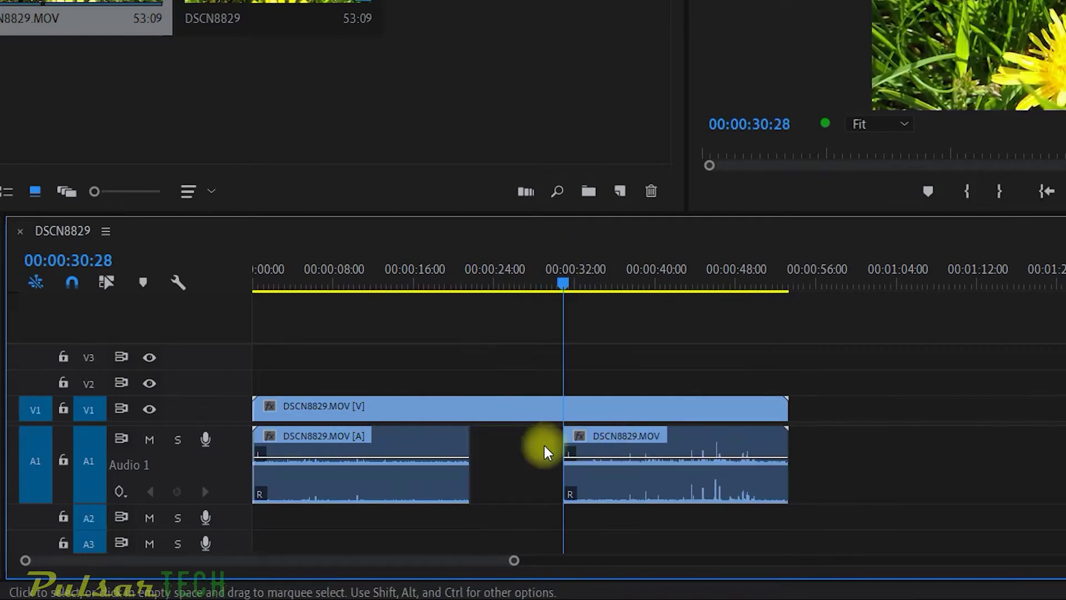
click(590, 444)
mouse_move(589, 444)
mouse_down()
mouse_move(493, 442)
mouse_move(631, 443)
mouse_move(596, 443)
mouse_up()
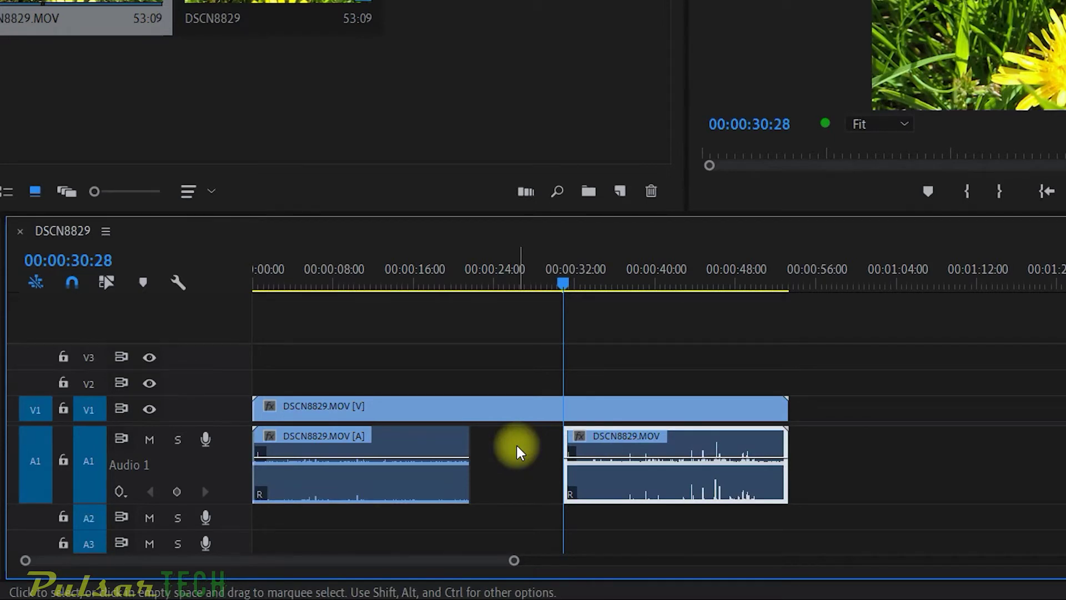
Undo the audio edits to rejoin A1 into one clip and re-enable Linked Selection
key(ctrl+z)
key(ctrl+shift+z)
key(ctrl+z)
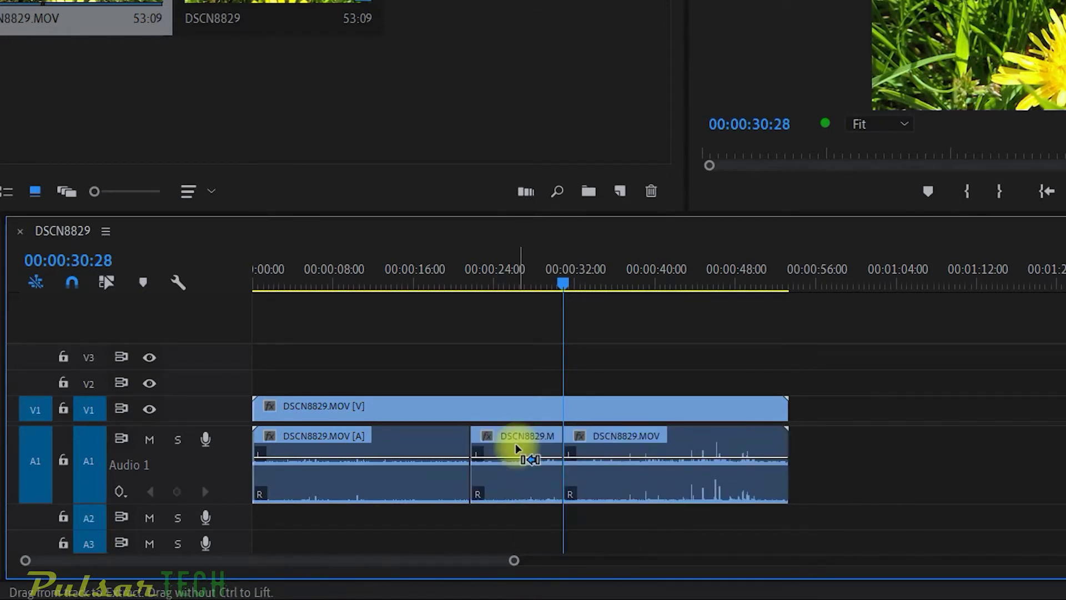
key(ctrl+z)
key(ctrl+z)
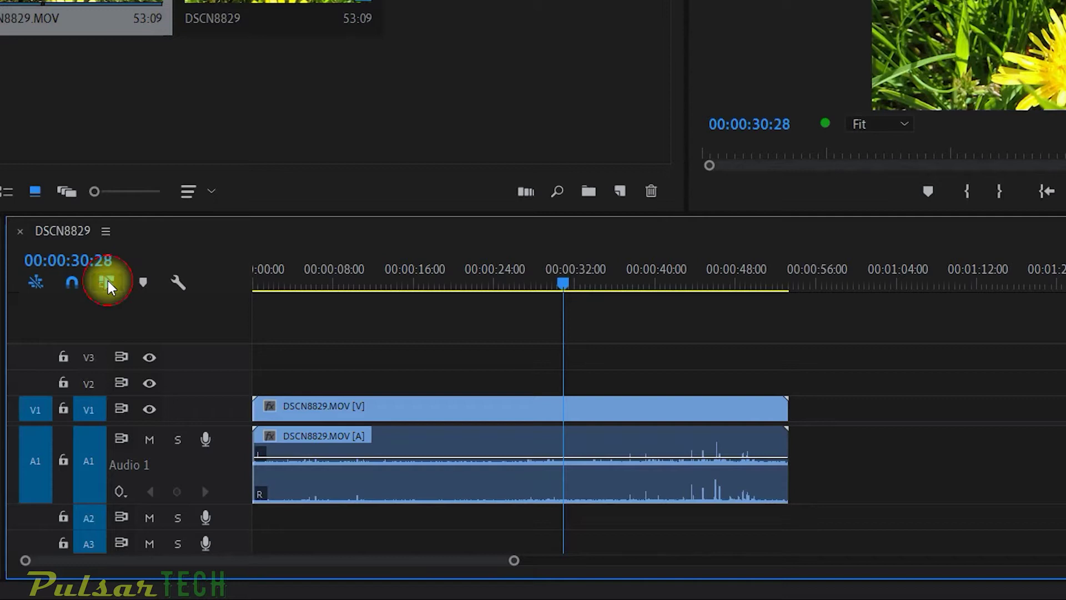
click(108, 282)
Park the playhead at 00:00:21:19 and select only the V1 video clip, leaving its audio unselected
click(530, 408)
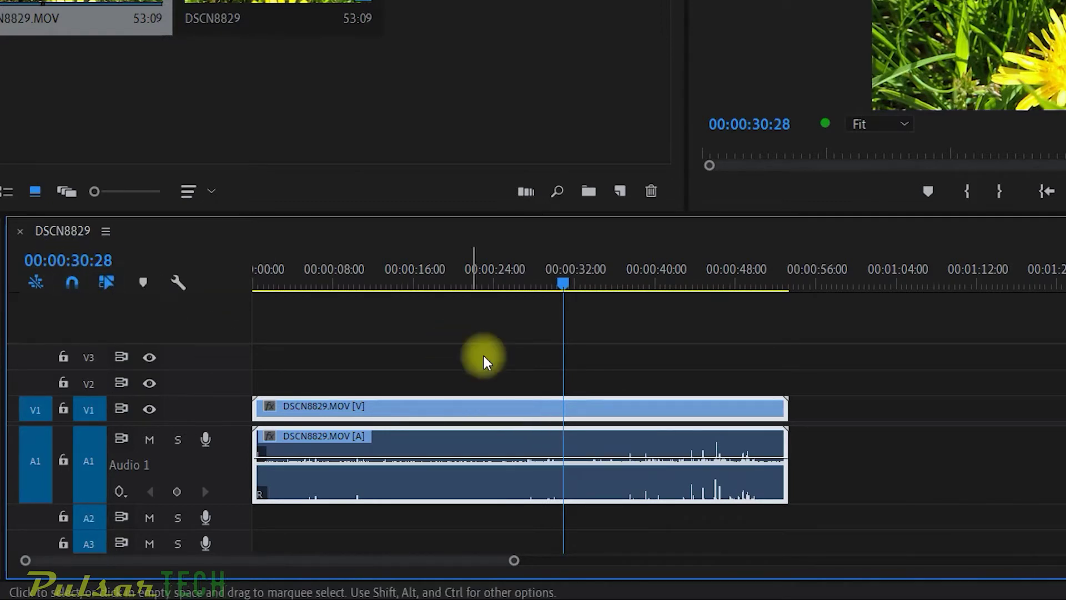
click(472, 273)
click(886, 389)
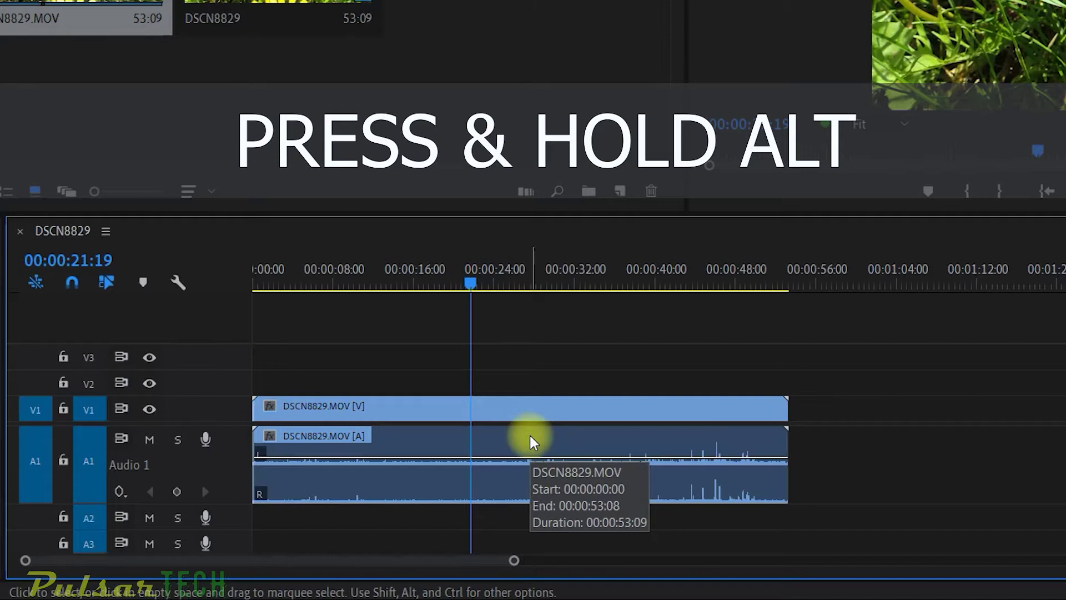
alt+click(512, 406)
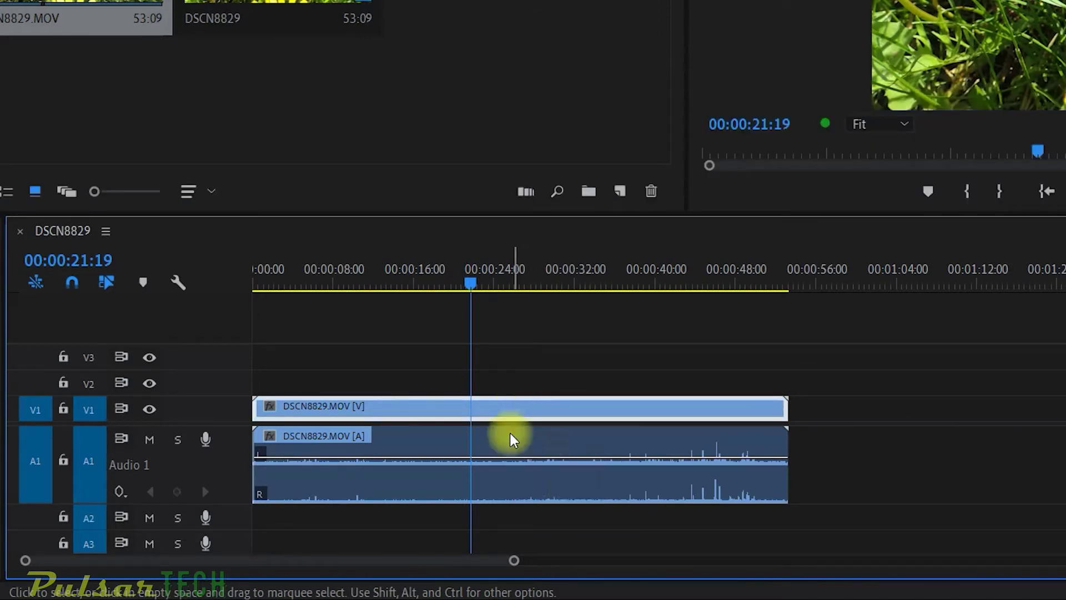
alt+click(501, 449)
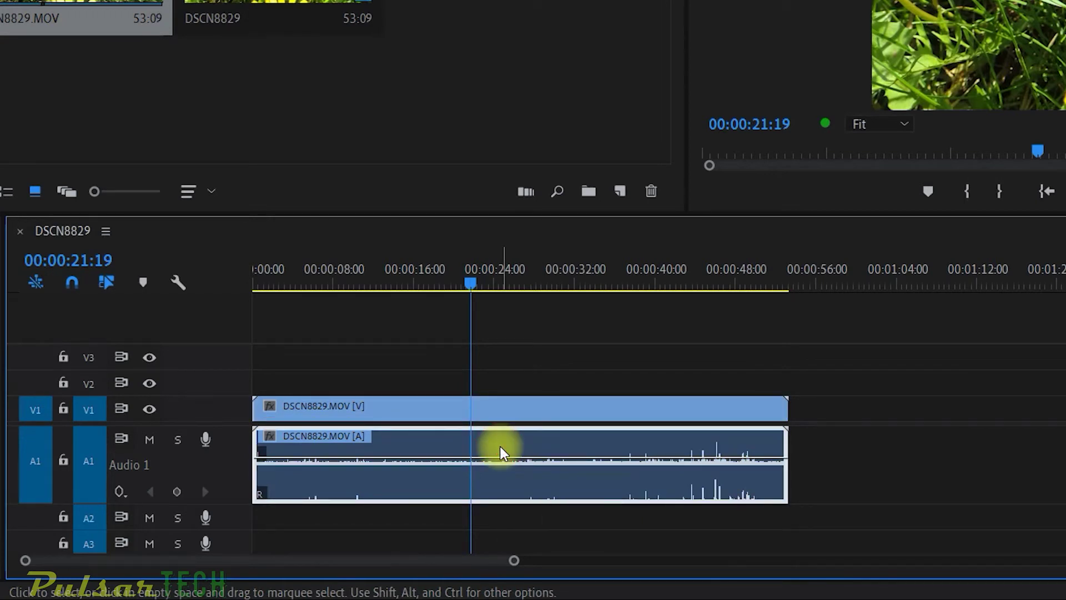
alt+click(495, 403)
Cut only the video at 00:00:21:19, move the playhead to 00:00:28:26, and shift the right video piece later
key(ctrl+k)
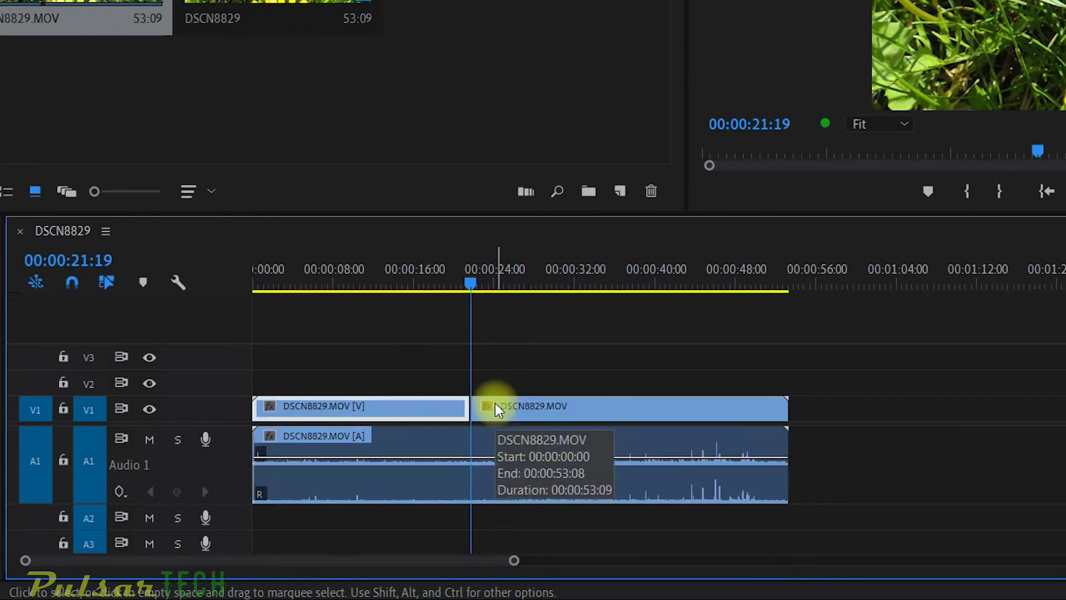
click(534, 278)
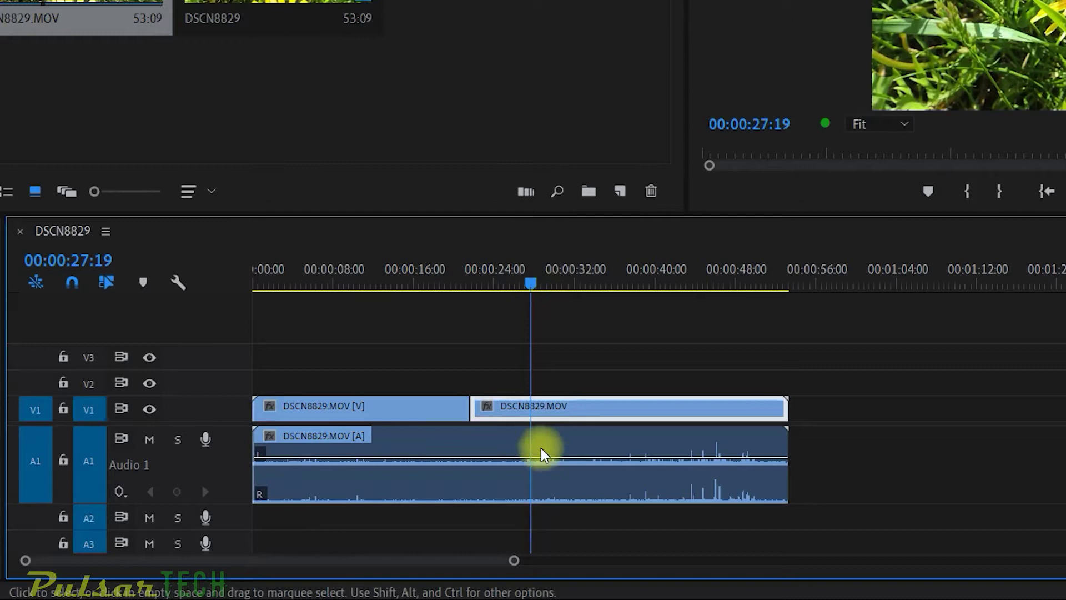
click(661, 280)
click(546, 275)
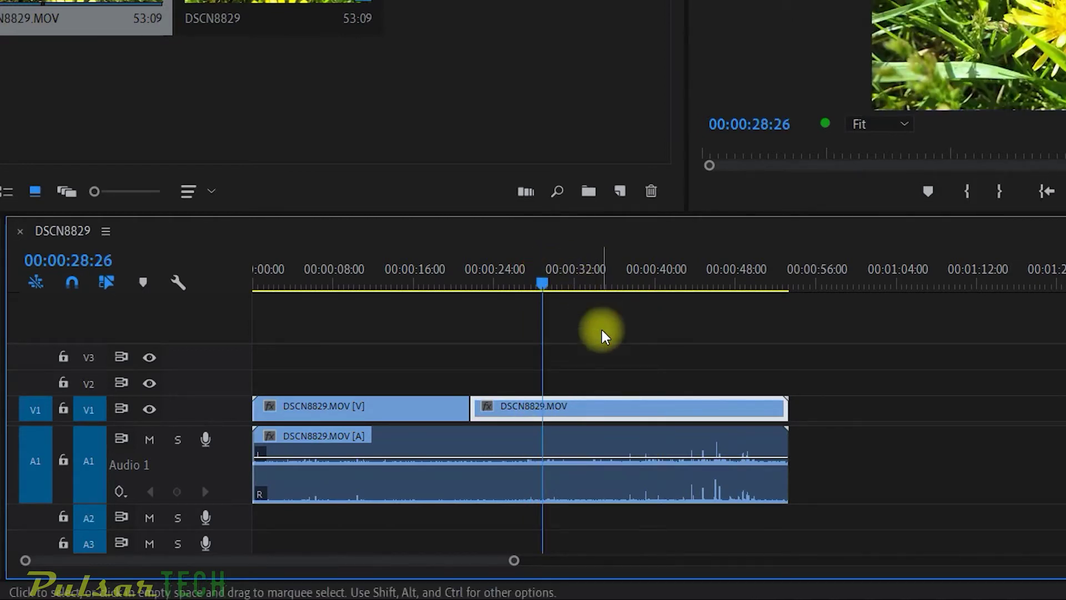
drag(627, 410, 602, 407)
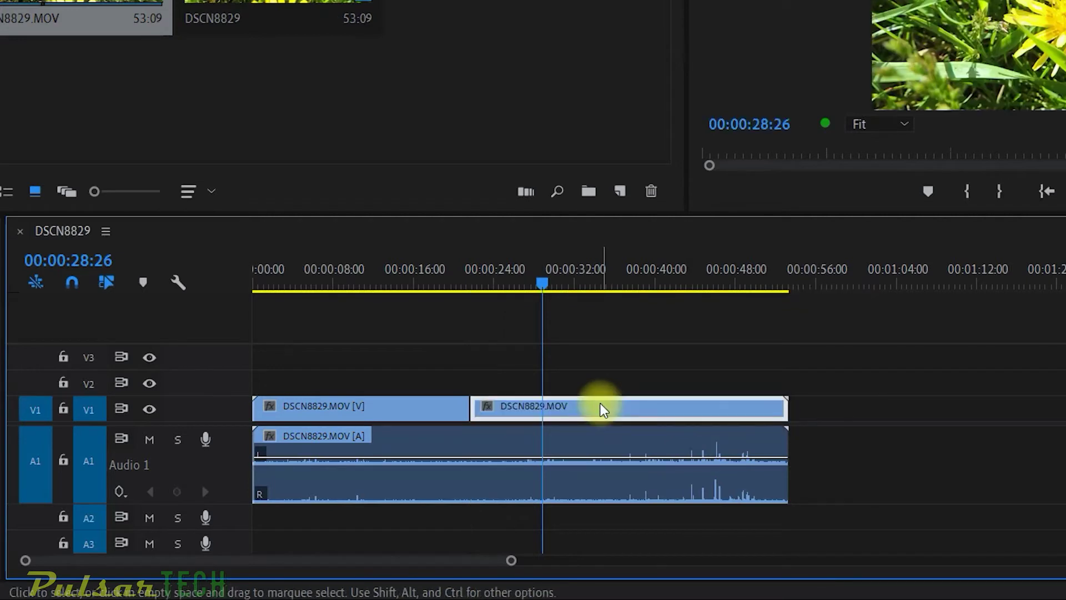
Cut the video again at 00:00:28:26, lift the short middle piece to V3, then return it to V1
key(ctrl+k)
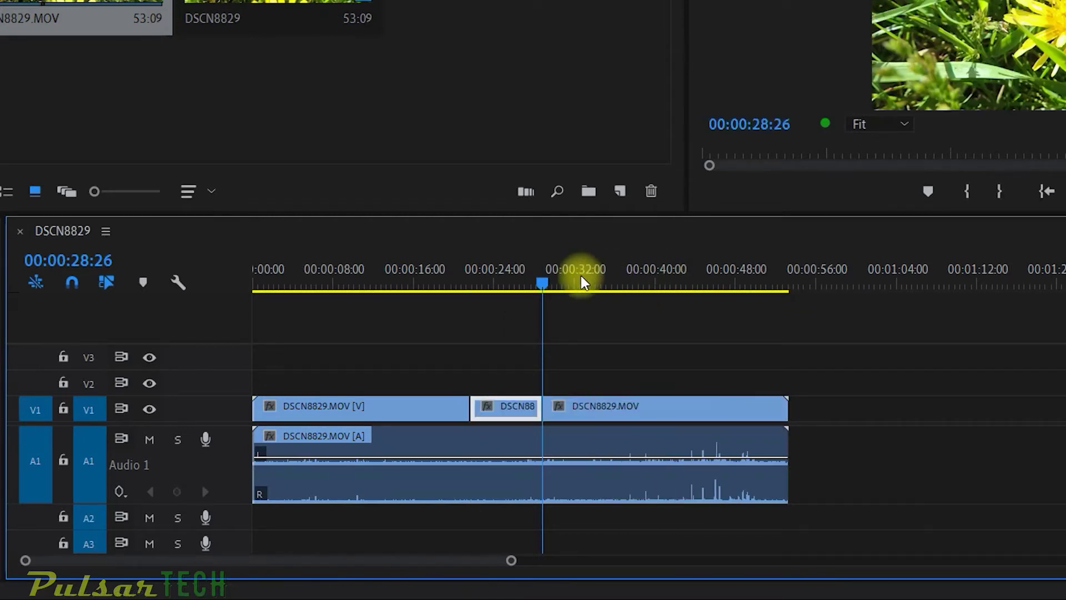
drag(511, 400, 514, 378)
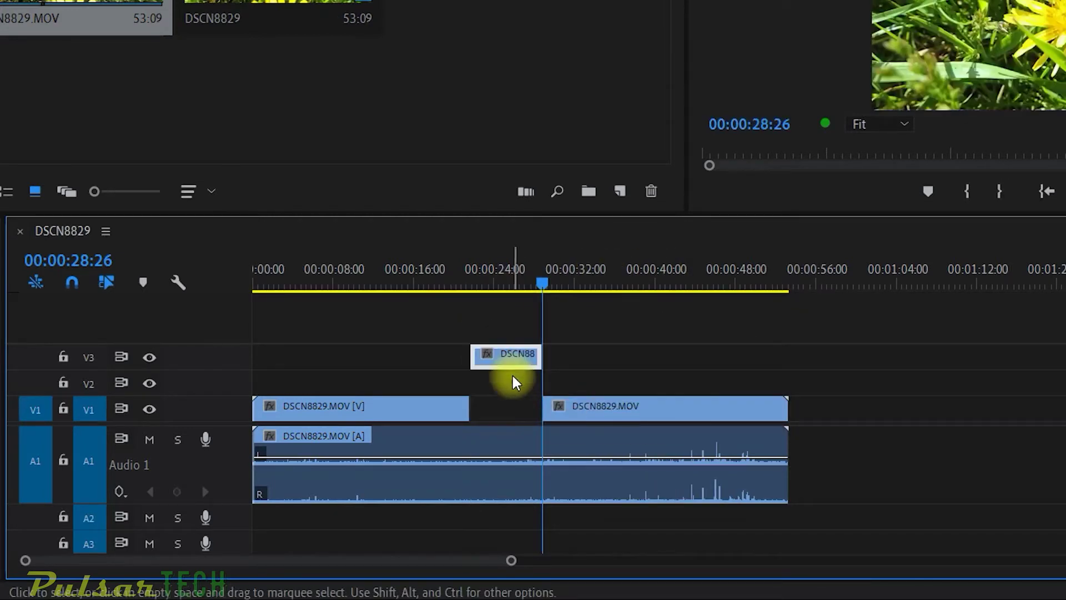
click(563, 405)
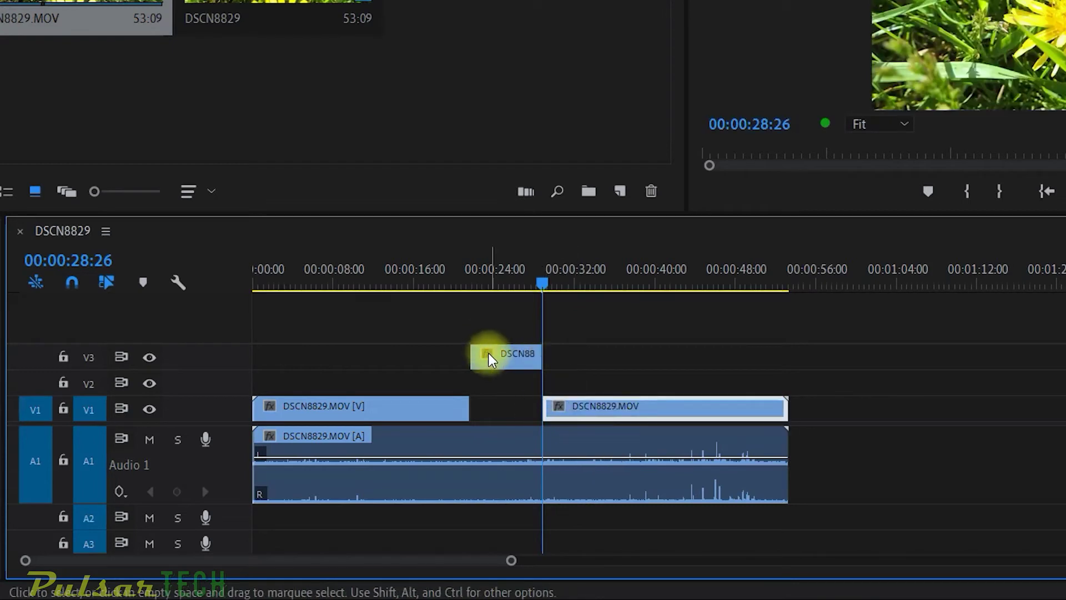
drag(489, 354, 488, 401)
click(490, 275)
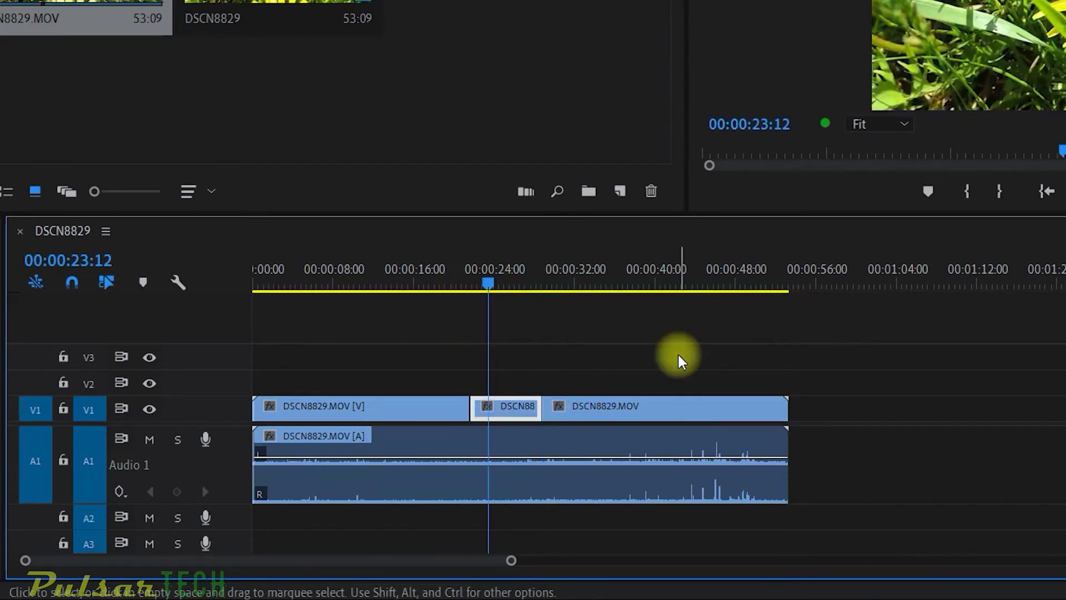
Undo the video edits until the clip is one continuous piece again
key(ctrl+z)
key(ctrl+shift+z)
key(ctrl+z)
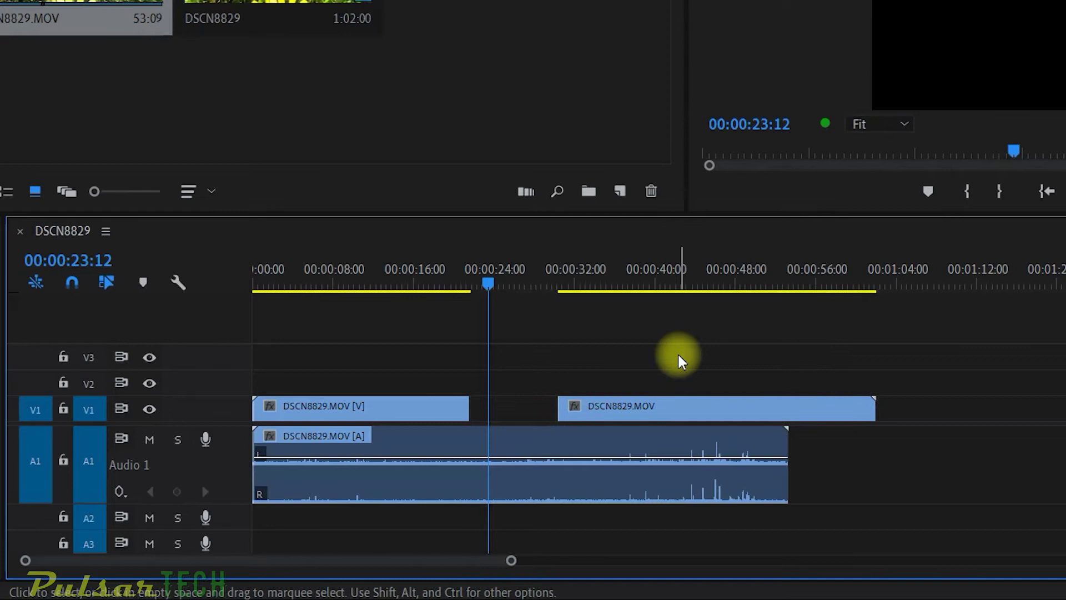
key(ctrl+shift+z)
key(ctrl+z)
Split the whole clip at 00:00:23:12 and move the right piece, with its audio, to start near 00:00:40
drag(679, 358, 805, 431)
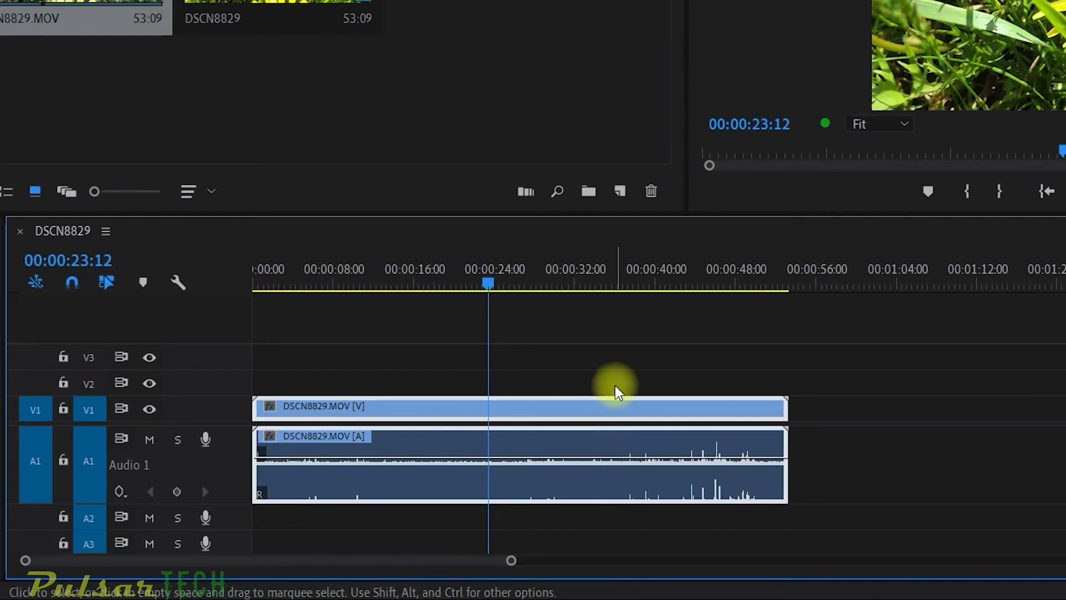
key(ctrl+k)
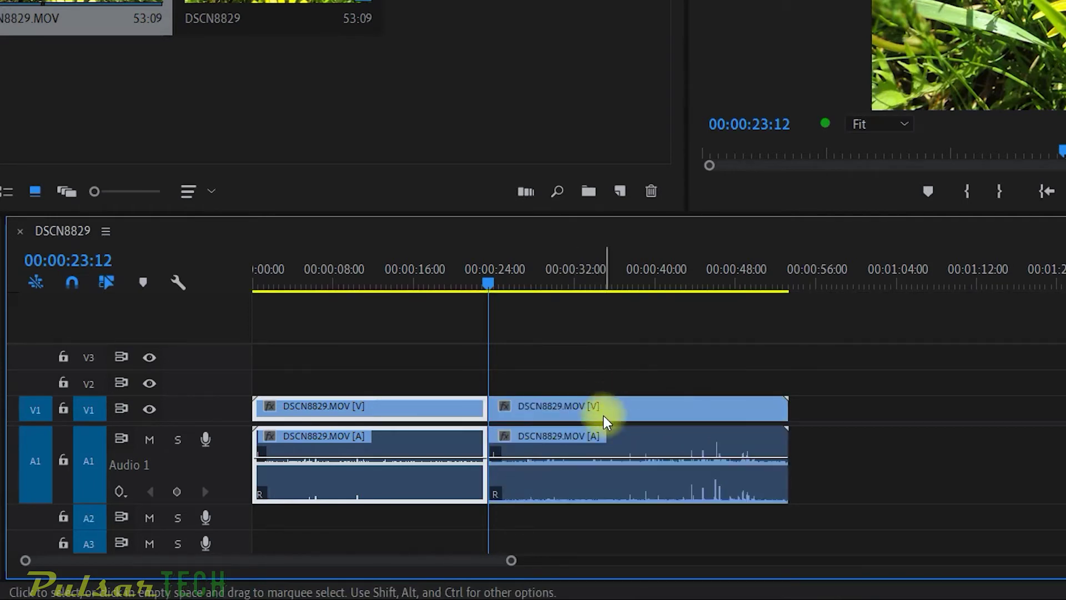
click(588, 406)
drag(588, 408, 729, 409)
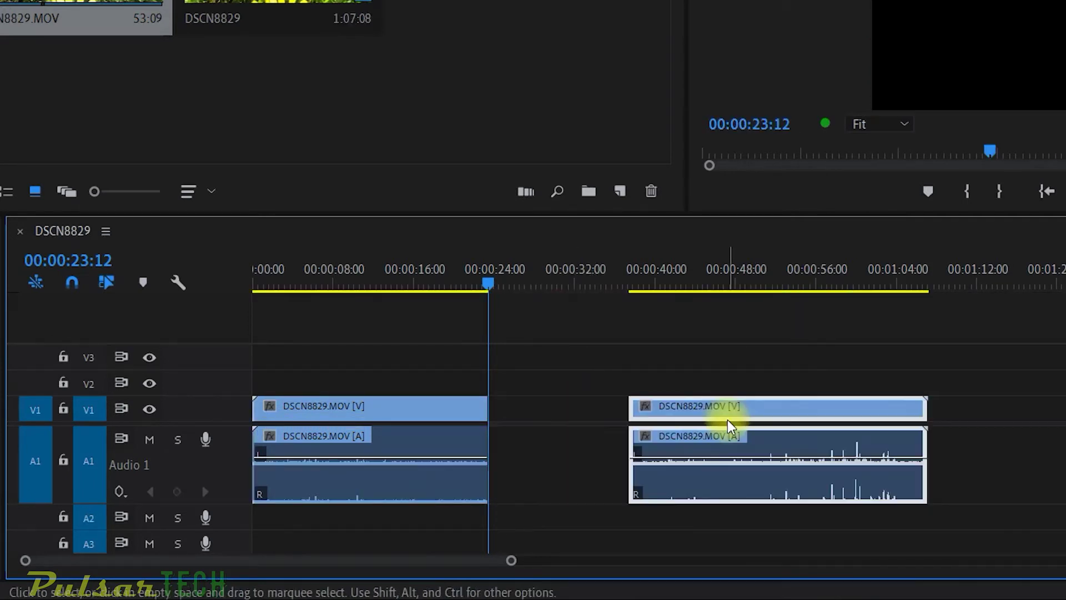
click(399, 278)
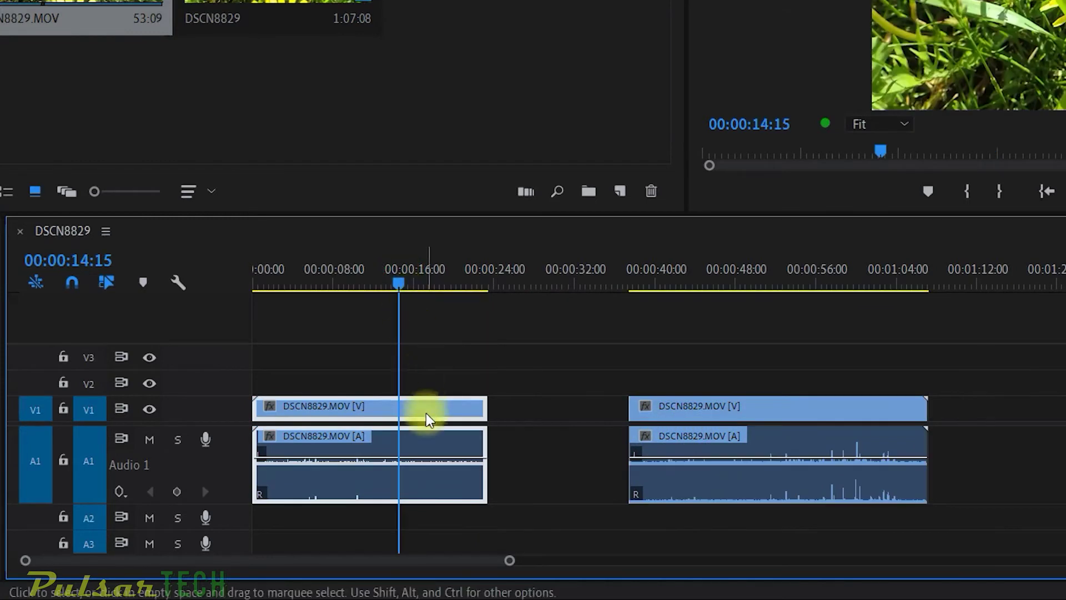
Disable Linked Selection and select the left and right V1 clips and the left A1 clip individually
click(108, 283)
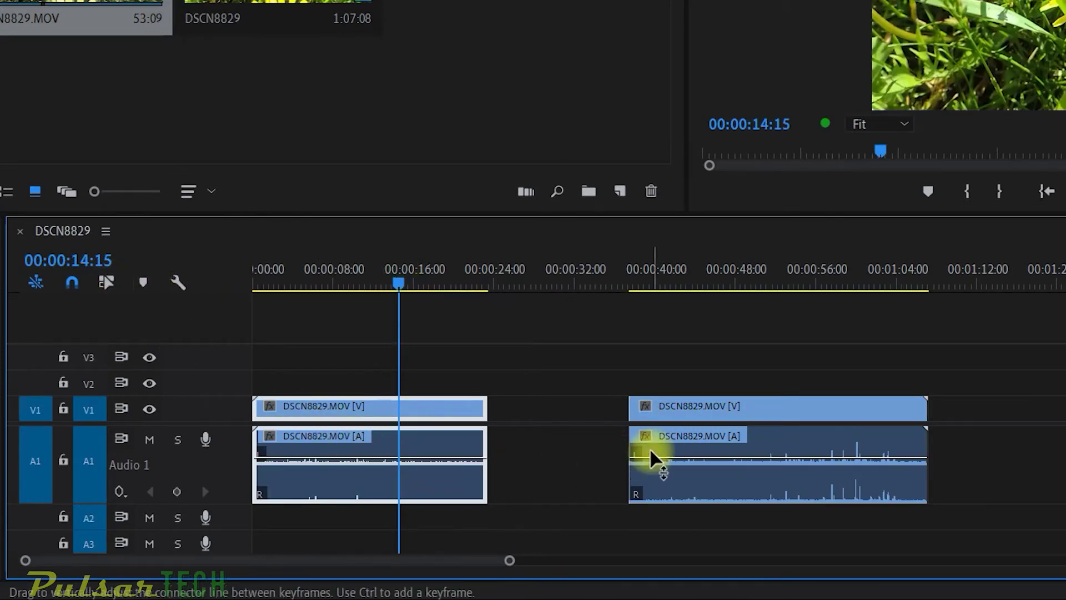
click(664, 418)
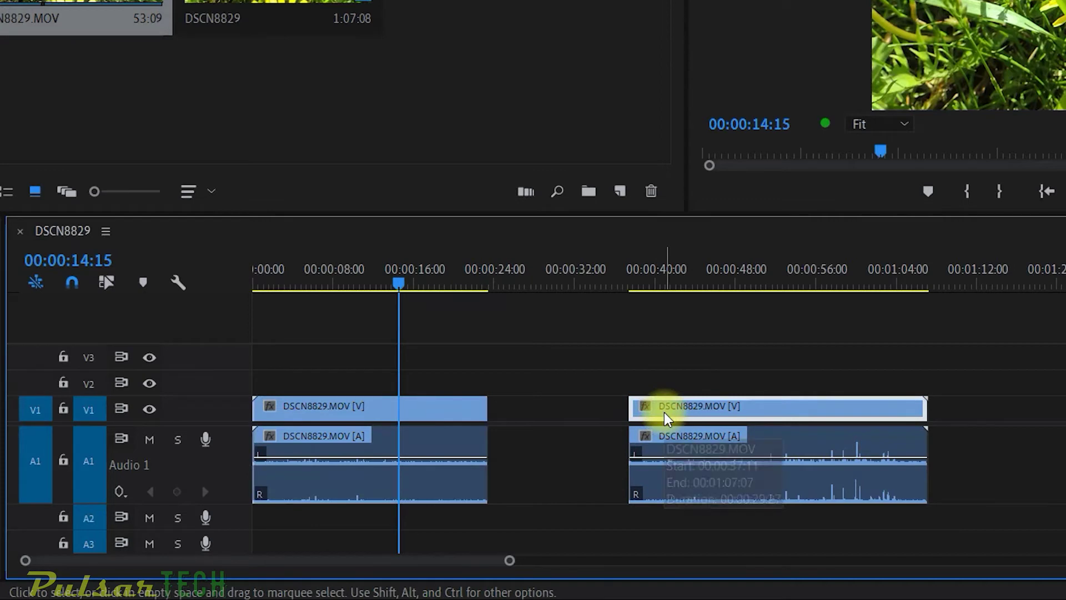
click(451, 410)
click(452, 434)
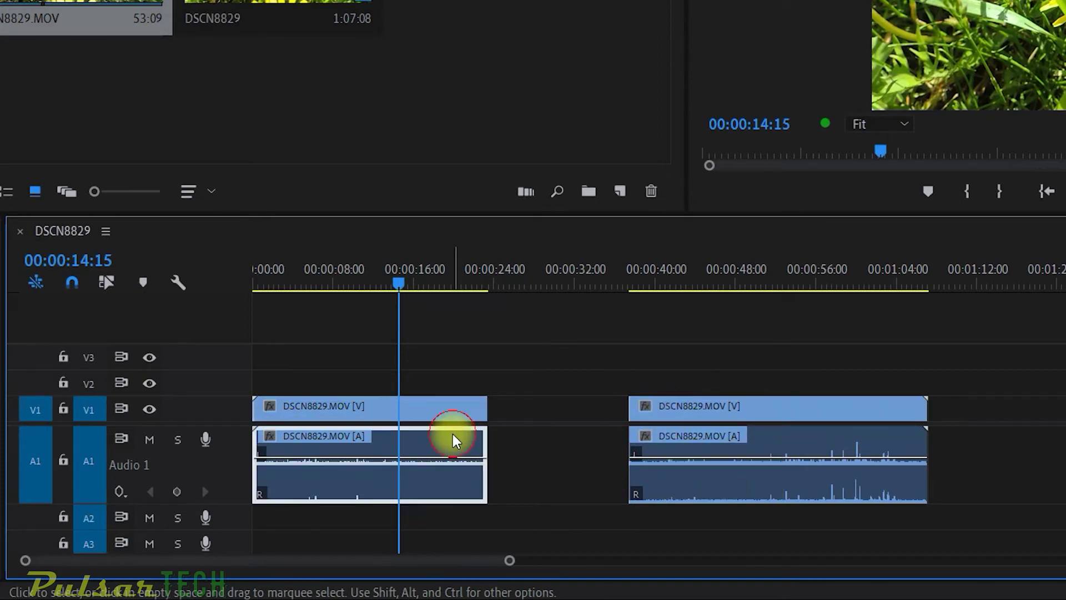
click(436, 407)
click(664, 411)
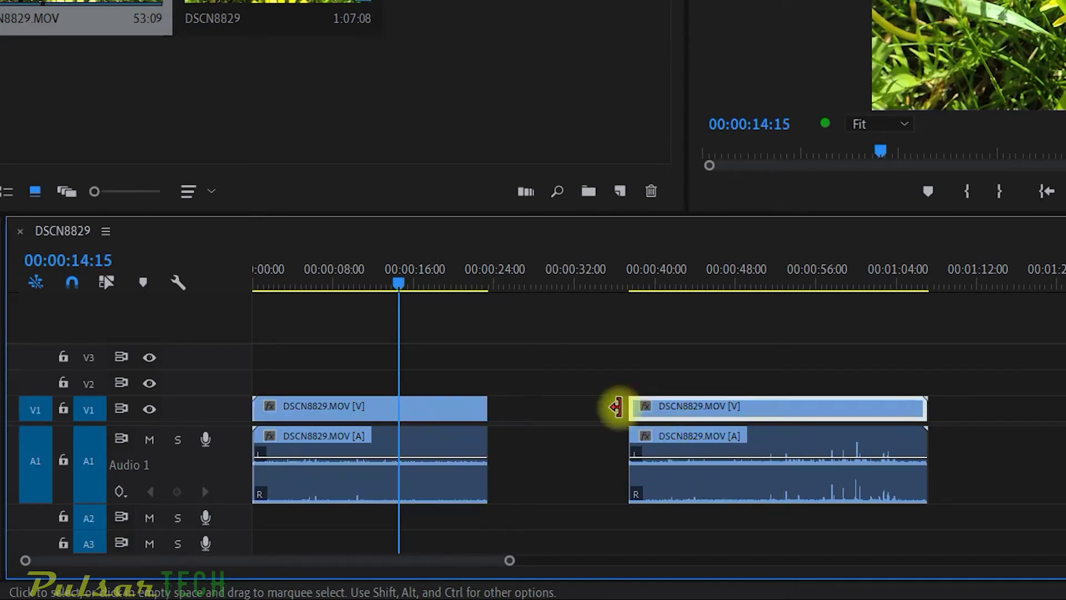
click(453, 411)
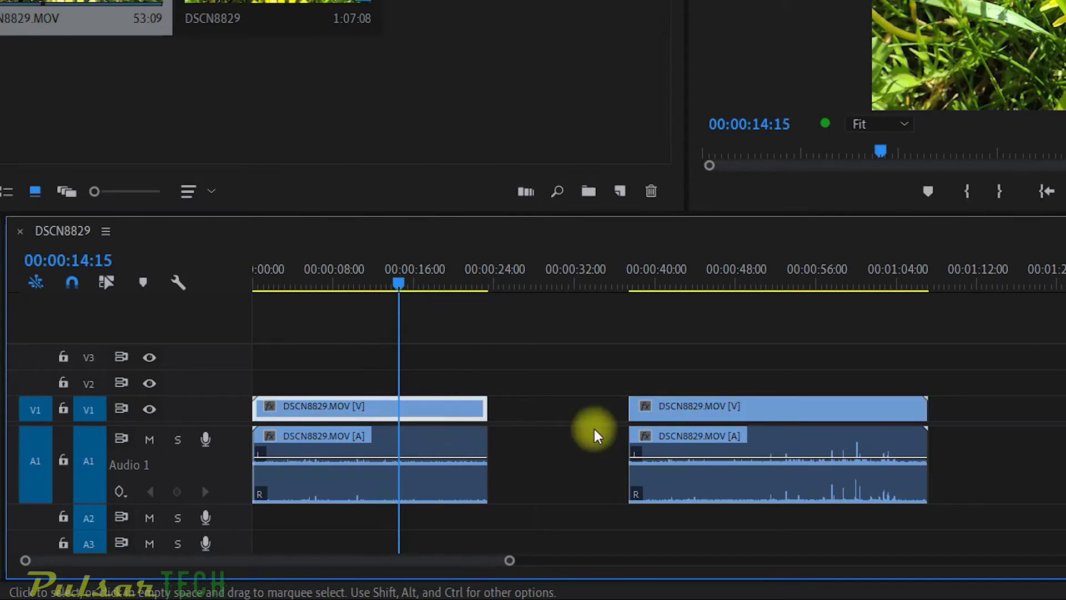
click(724, 411)
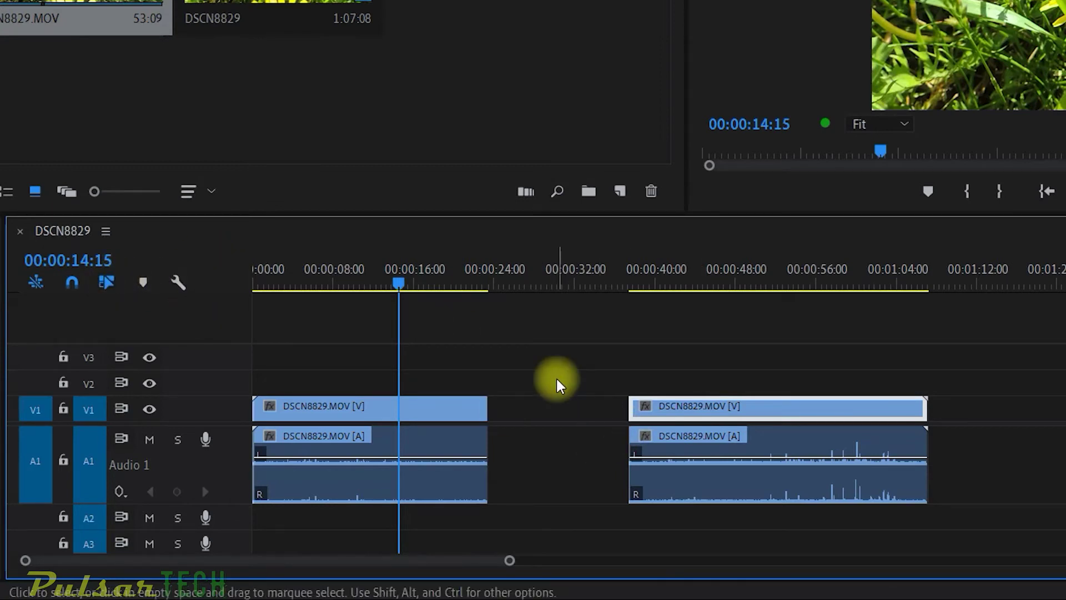
Unlink the left clip's video and audio with Ctrl+L, then select each part on its own
click(537, 377)
click(470, 408)
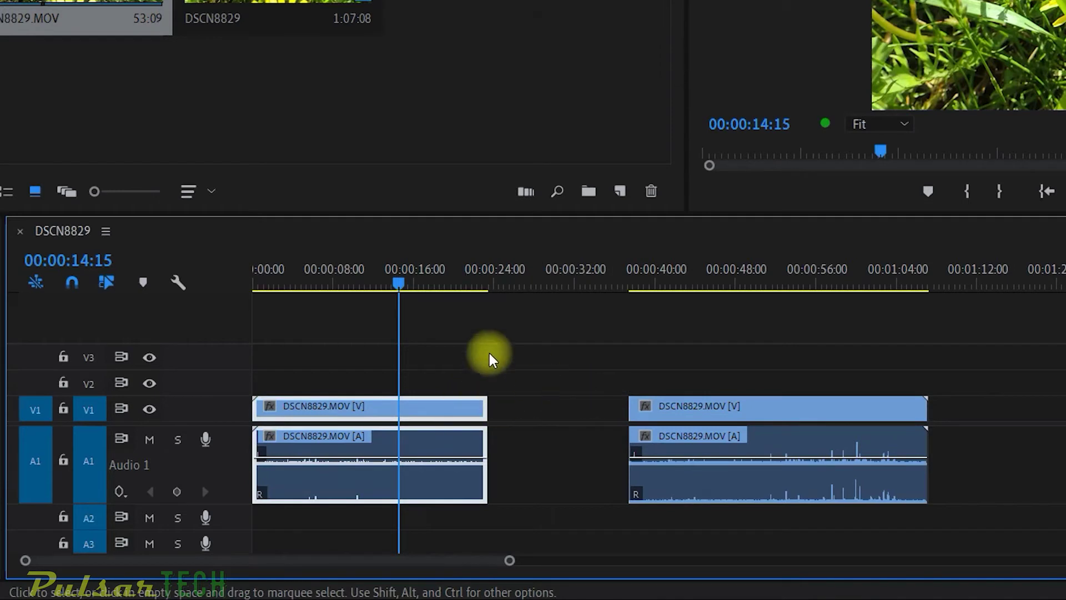
click(370, 353)
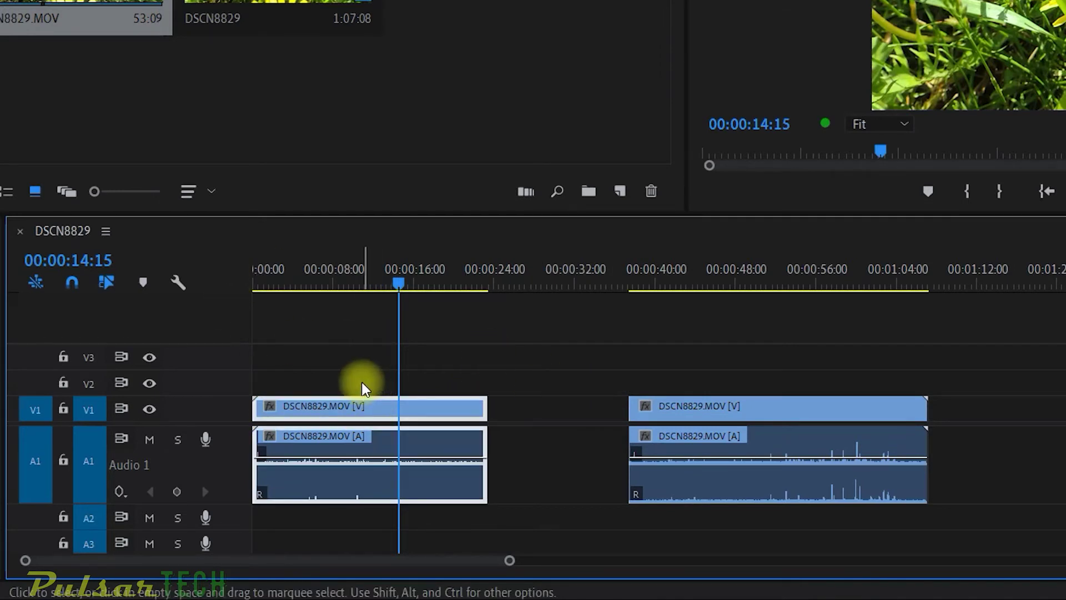
mouse_move(375, 412)
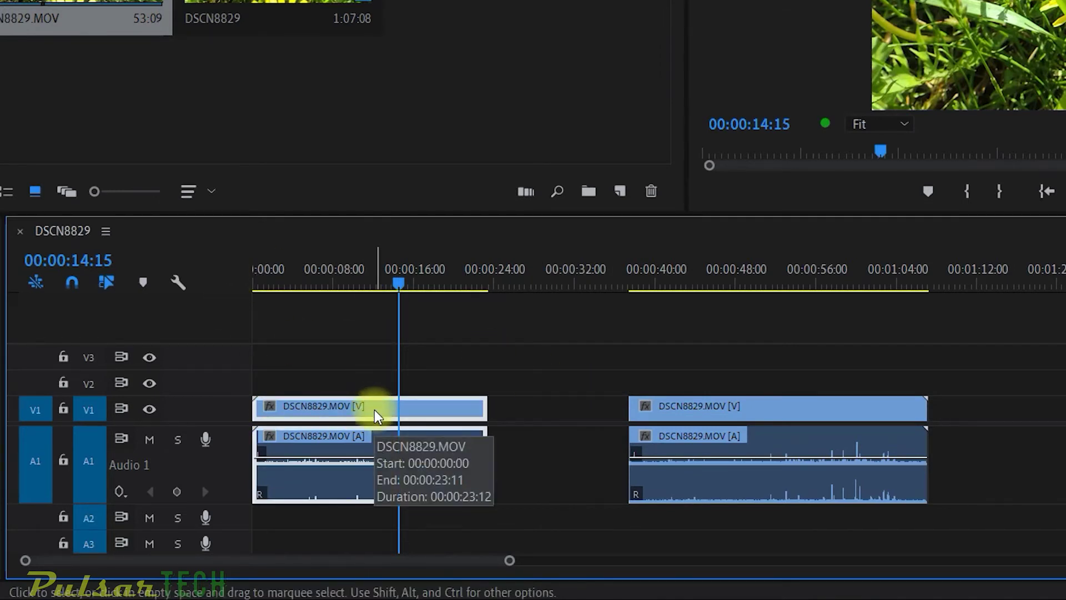
key(ctrl+l)
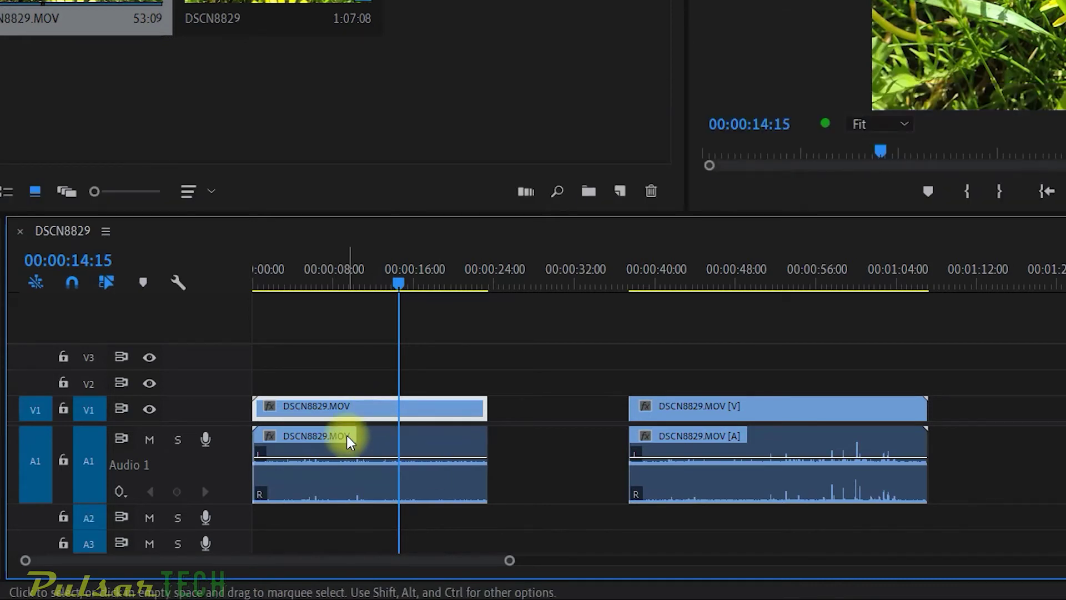
click(347, 434)
click(349, 406)
click(348, 439)
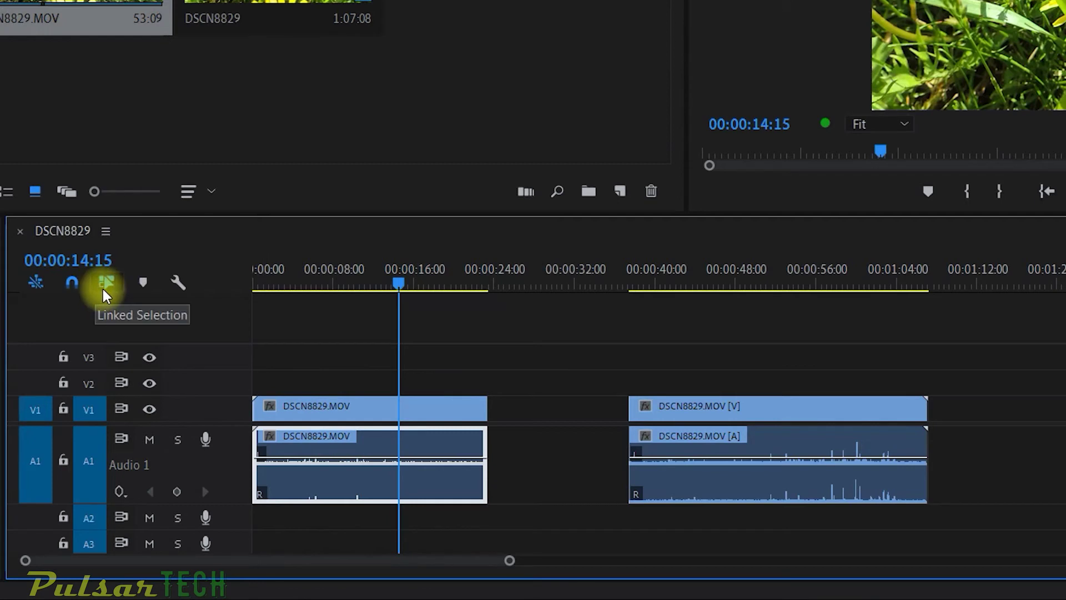
Slide the left A1 audio and left V1 video later independently, then trim the audio clip's end shorter
click(365, 379)
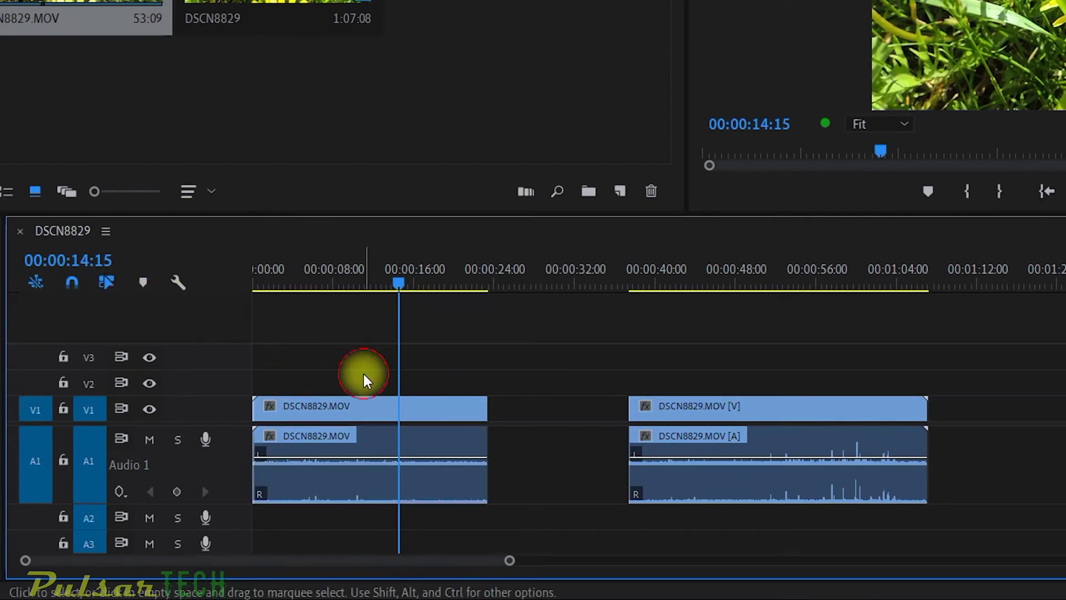
click(368, 407)
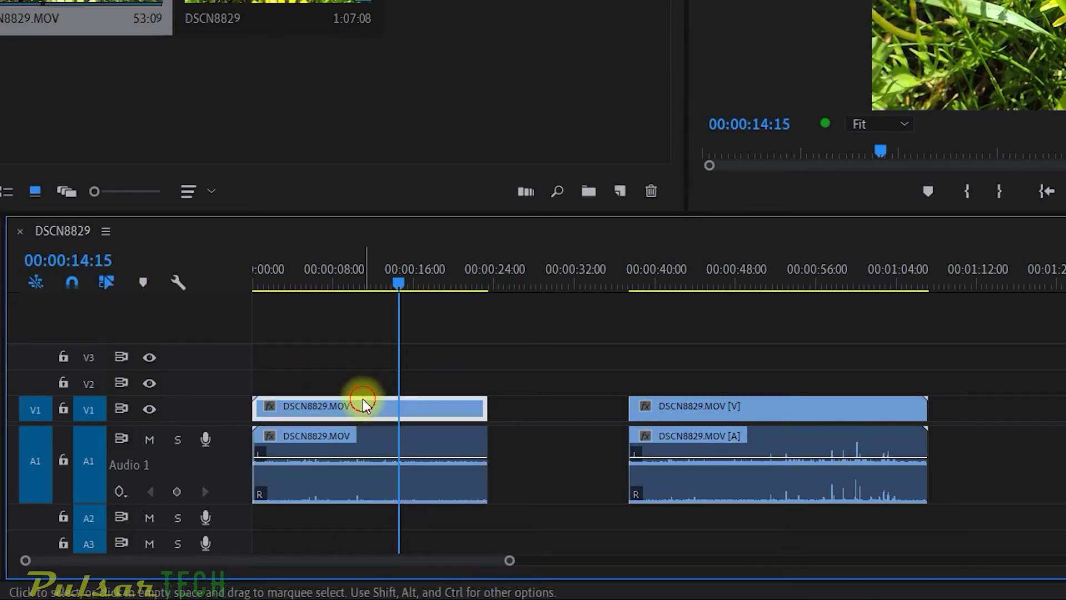
drag(377, 443, 478, 450)
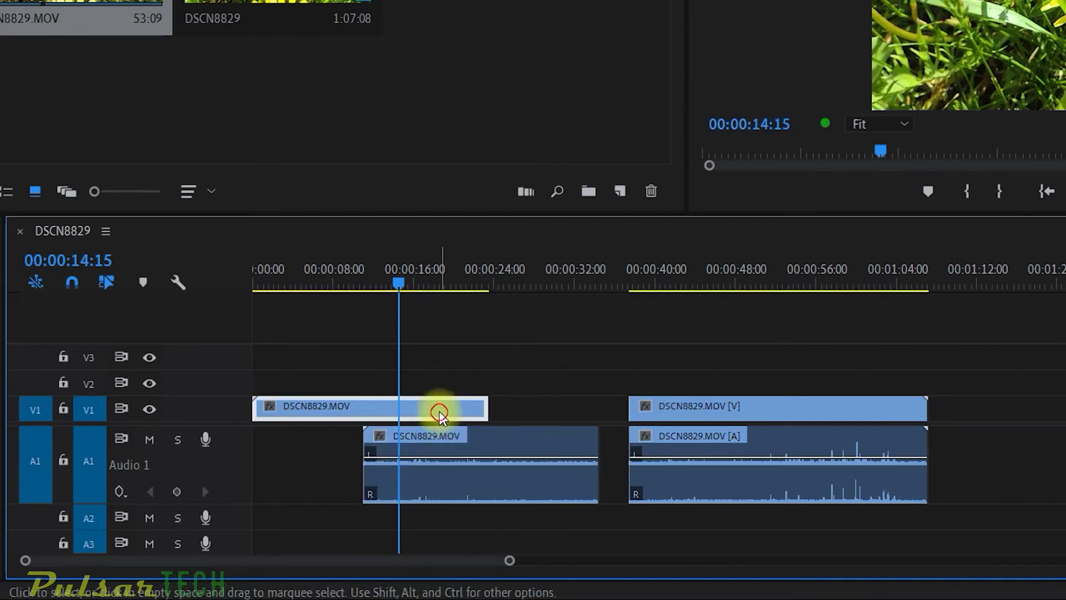
drag(435, 410, 464, 409)
drag(597, 444, 498, 475)
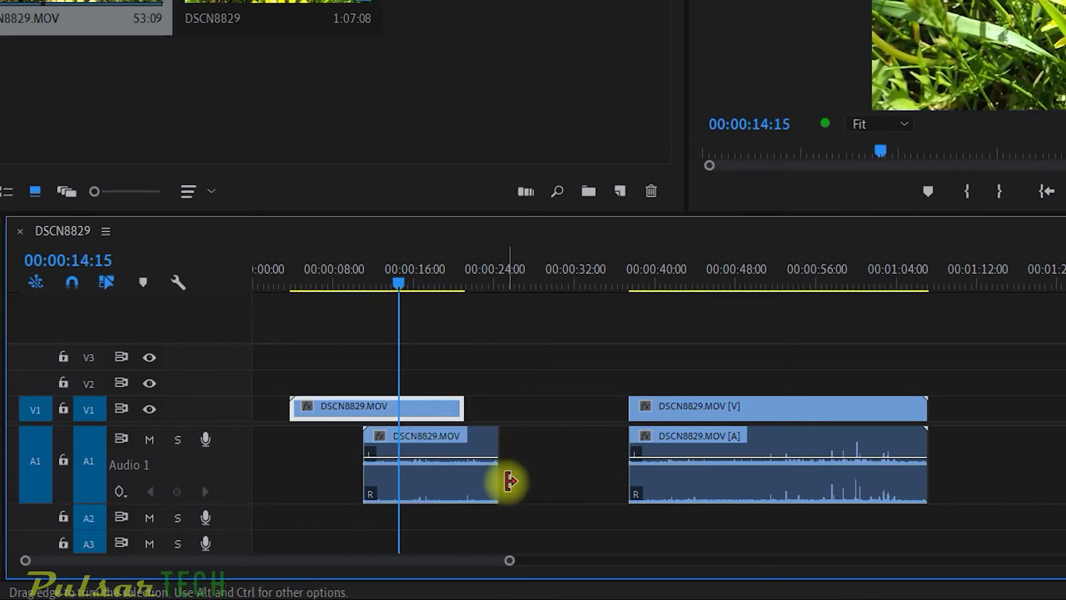
click(711, 416)
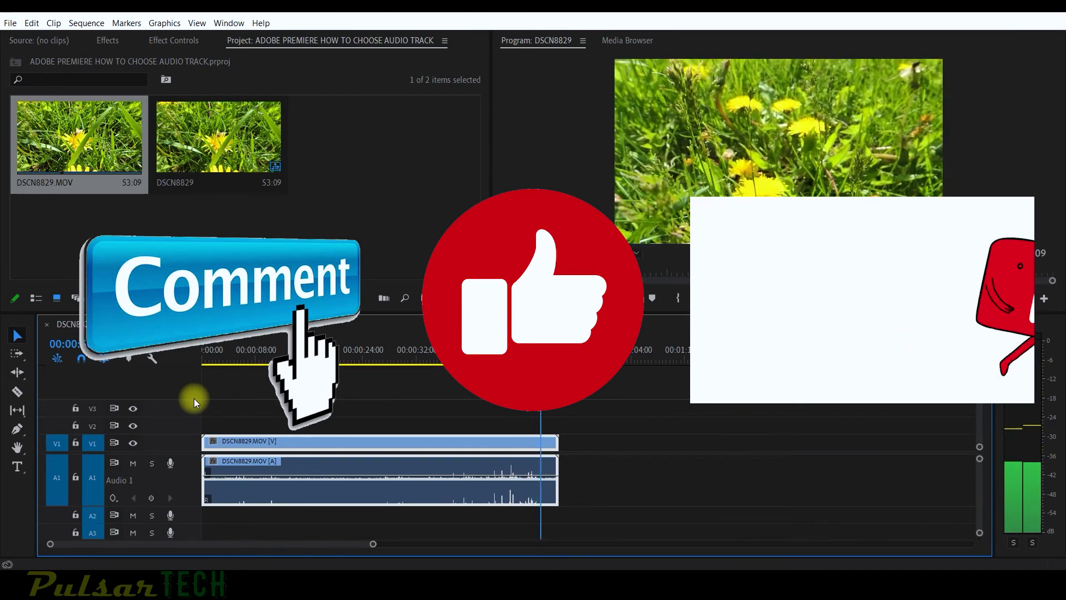
Stop playback at 00:00:52:19 on the full-length DSCN8829.MOV clip and choose the Ripple Edit tool
key(space)
key(b)
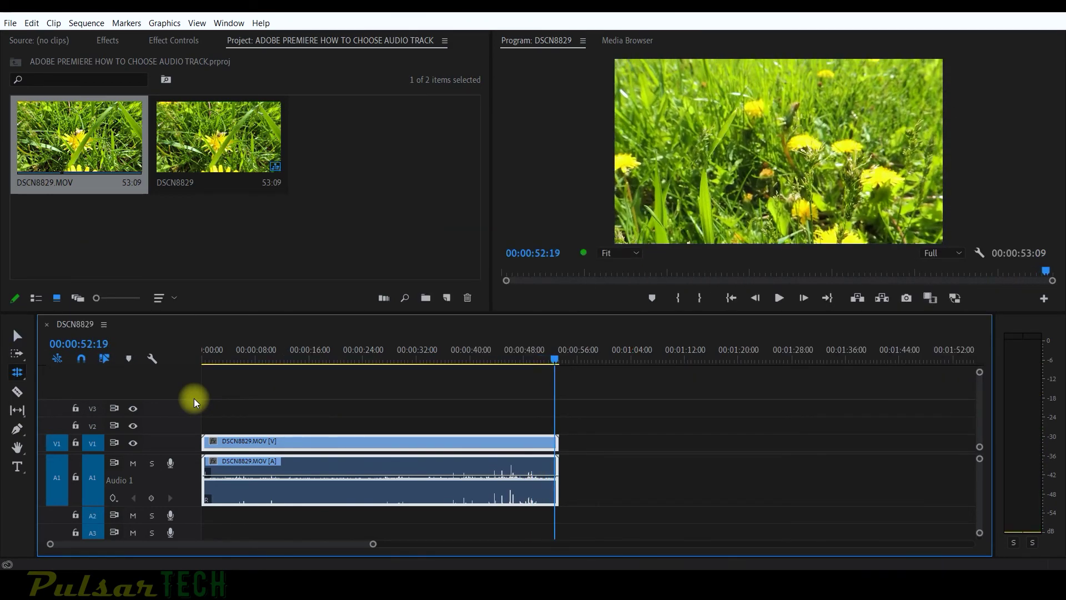